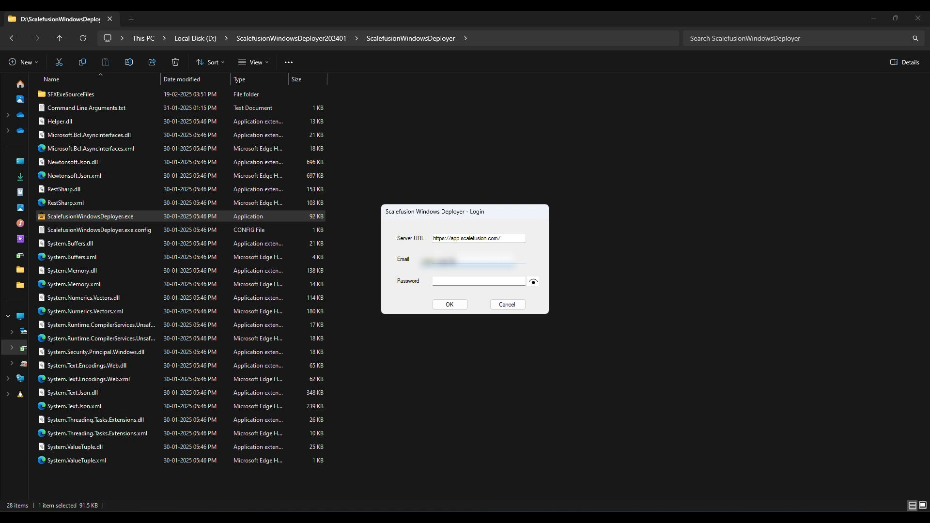
# Sign in to the app.scalefusion.com server with the admin account's e-mail and password.
pyautogui.write('*******m')
pyautogui.press('Tab')
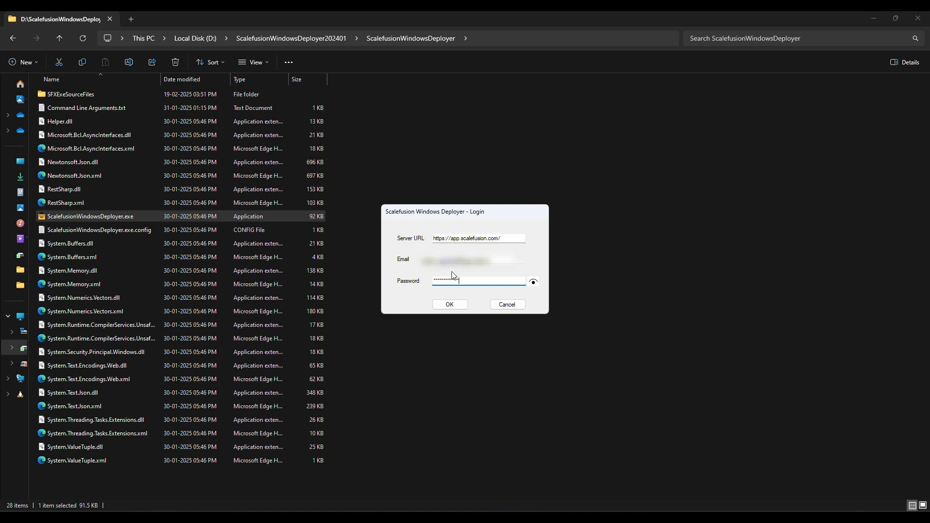
pyautogui.click(451, 304)
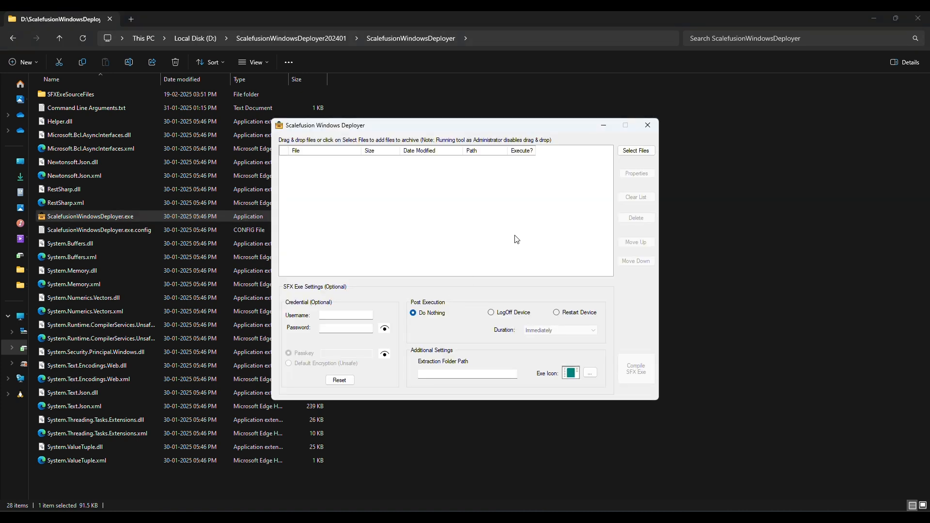
# Add the HCMGR folder's files except HCMGR.exe and MDM Details.txt to the archive list.
pyautogui.click(413, 29)
pyautogui.click(445, 201)
pyautogui.click(627, 151)
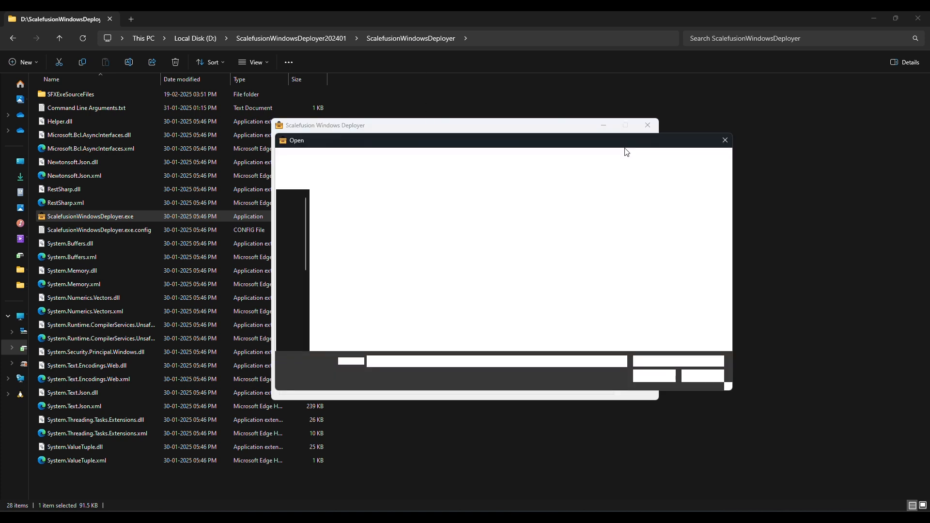
pyautogui.click(605, 292)
pyautogui.hotkey('ctrl', 'a')
pyautogui.keyDown('ctrl'); pyautogui.click(507, 233); pyautogui.keyUp('ctrl')
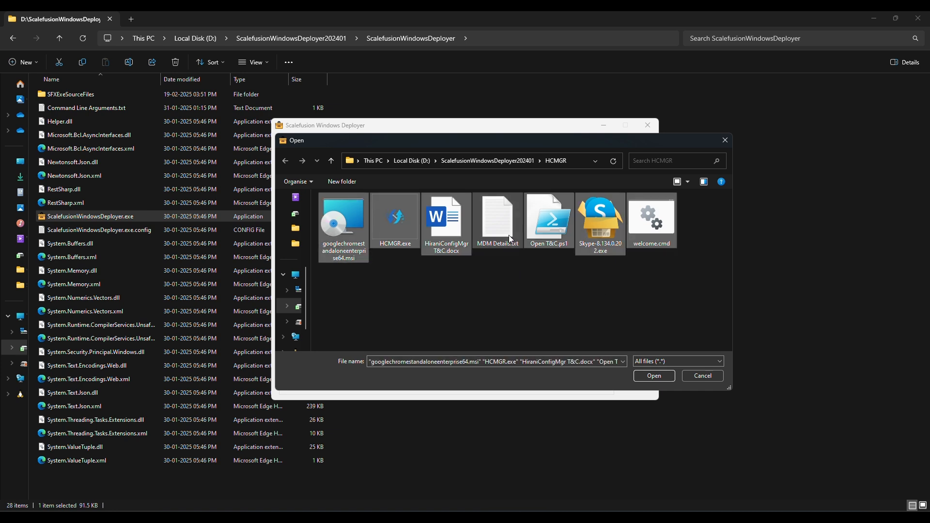
pyautogui.keyDown('ctrl'); pyautogui.click(397, 233); pyautogui.keyUp('ctrl')
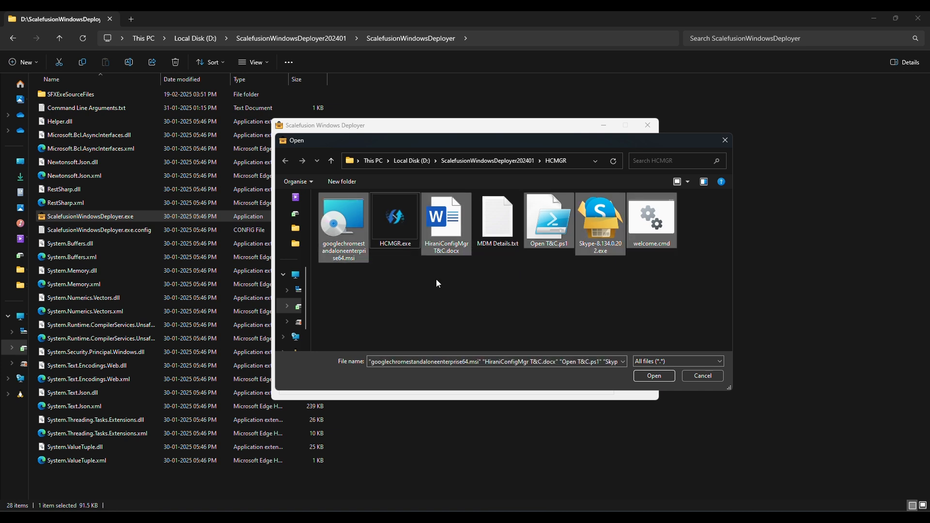
pyautogui.click(646, 377)
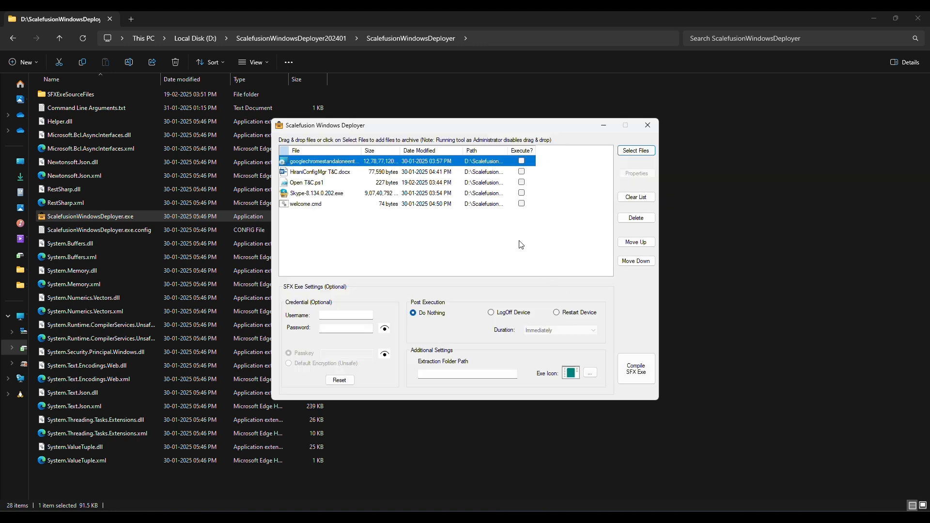
# Reorder the files: Skype, Chrome, welcome.cmd, Open T&C.ps1, then HiraniConfigMgr T&C.docx.
pyautogui.click(323, 193)
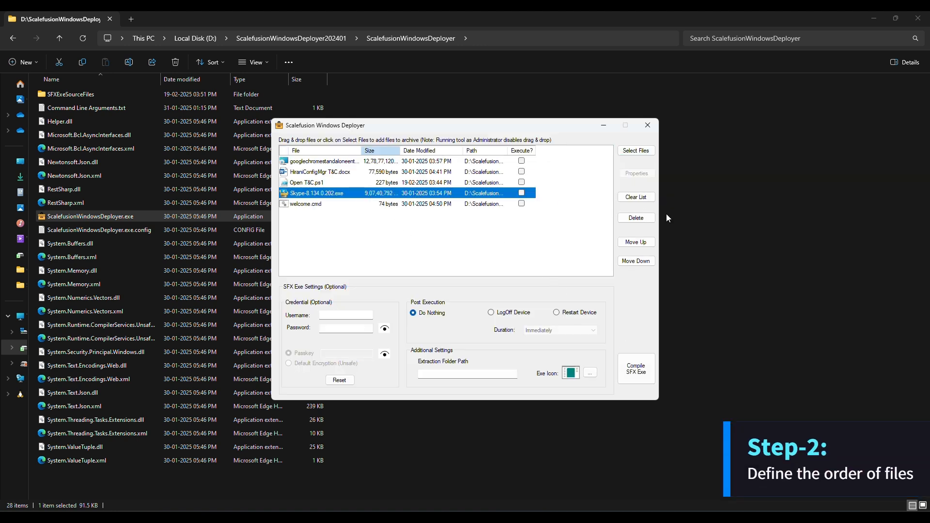
pyautogui.click(638, 242)
pyautogui.click(639, 242)
pyautogui.click(639, 242)
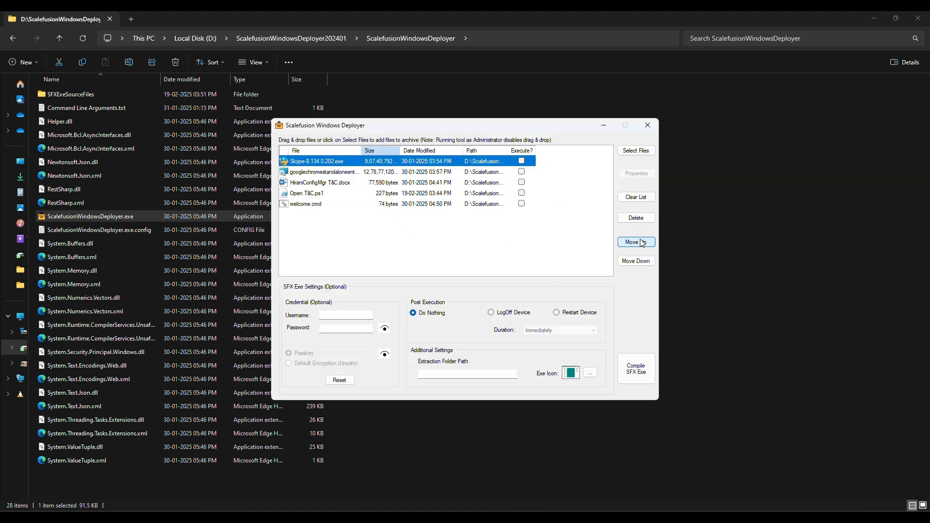
pyautogui.click(383, 195)
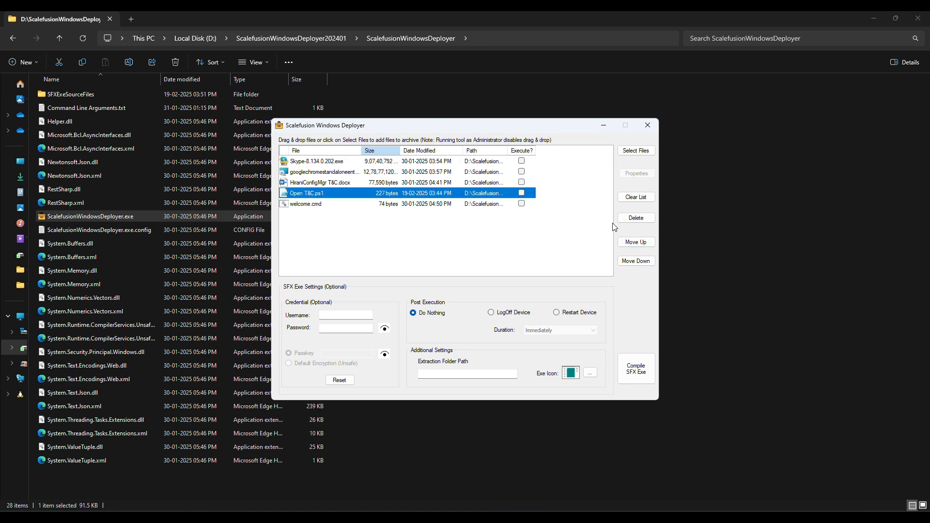
pyautogui.click(445, 204)
pyautogui.click(636, 242)
pyautogui.click(636, 242)
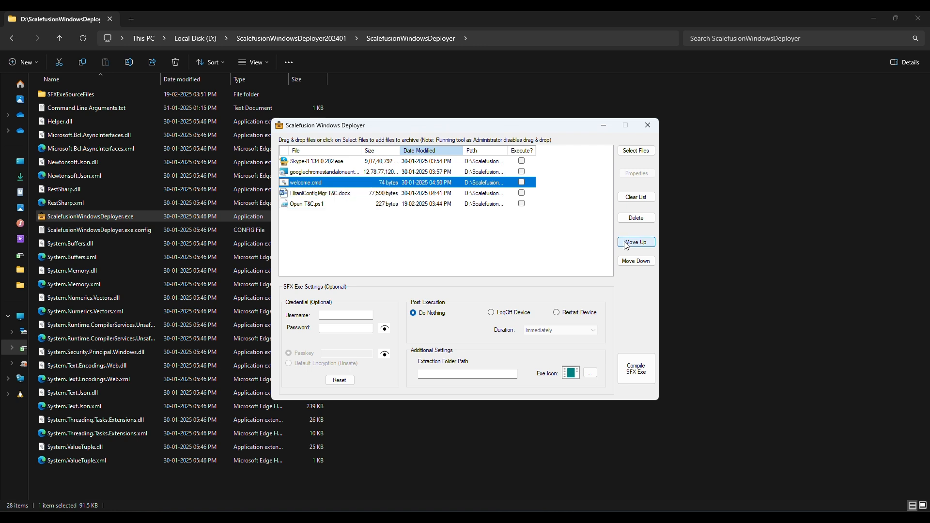
pyautogui.click(415, 205)
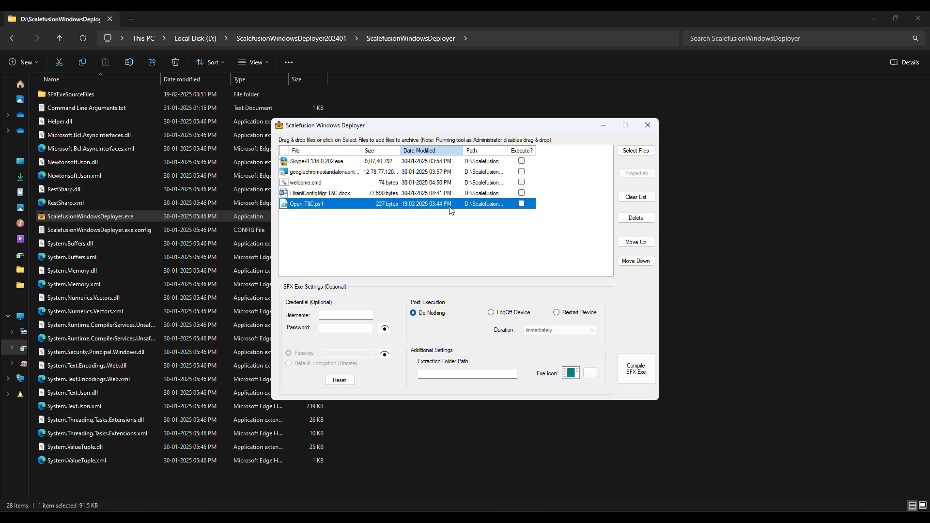
pyautogui.click(630, 244)
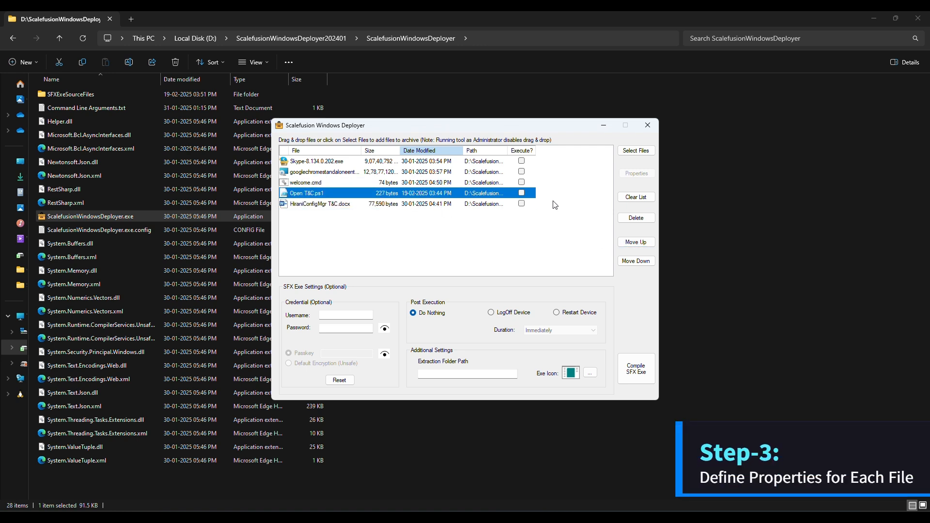
# Mark Skype, Chrome, welcome.cmd and Open T&C.ps1 to execute.
pyautogui.click(521, 160)
pyautogui.click(522, 171)
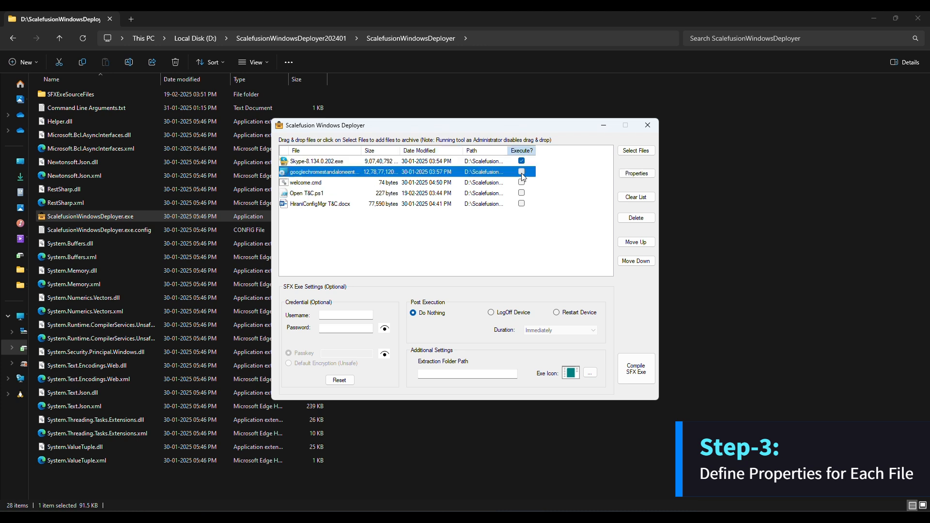
pyautogui.click(522, 183)
pyautogui.click(521, 193)
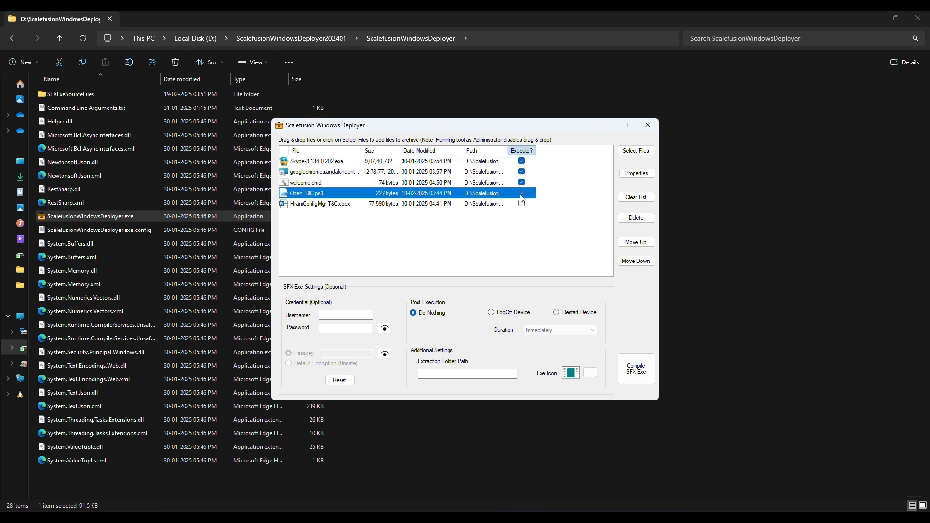
pyautogui.click(444, 162)
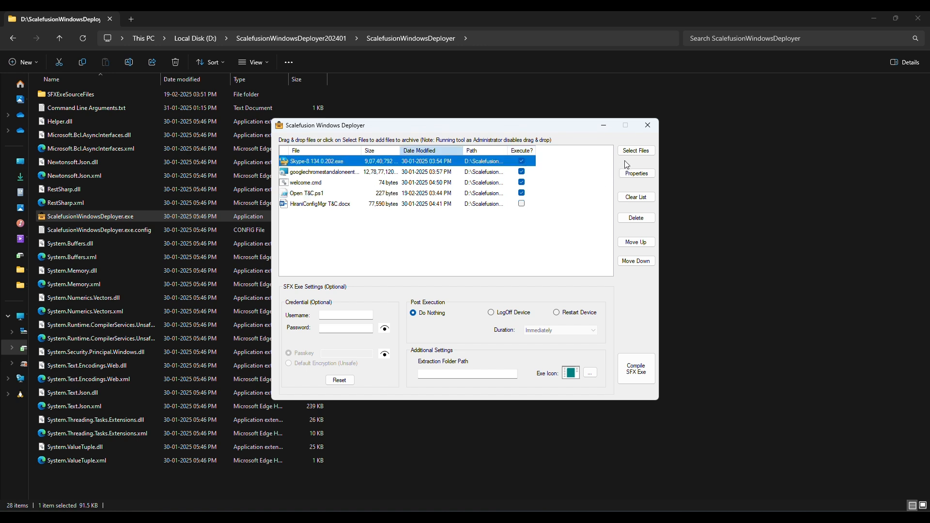
pyautogui.click(633, 176)
# Give Skype a Folder Exists pre-check on the pasted Skype path, skipping execution on failure.
pyautogui.click(363, 221)
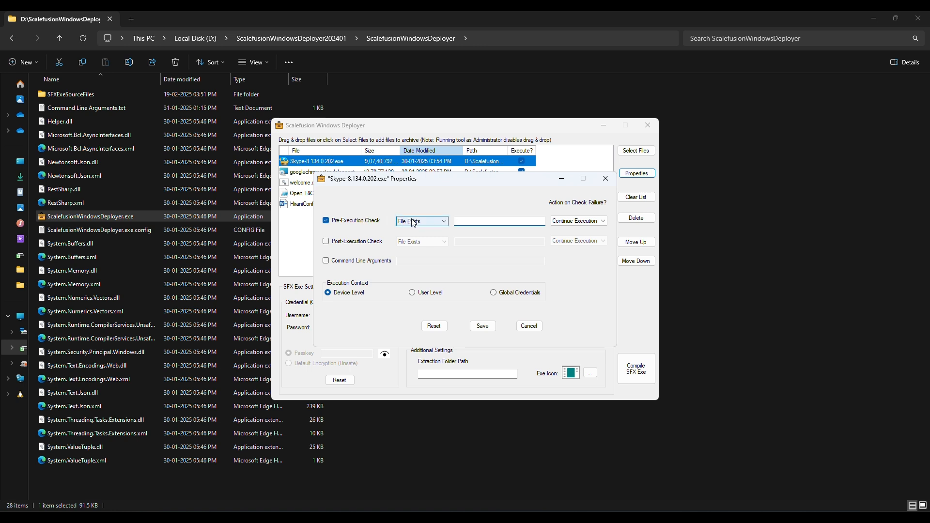
pyautogui.click(413, 222)
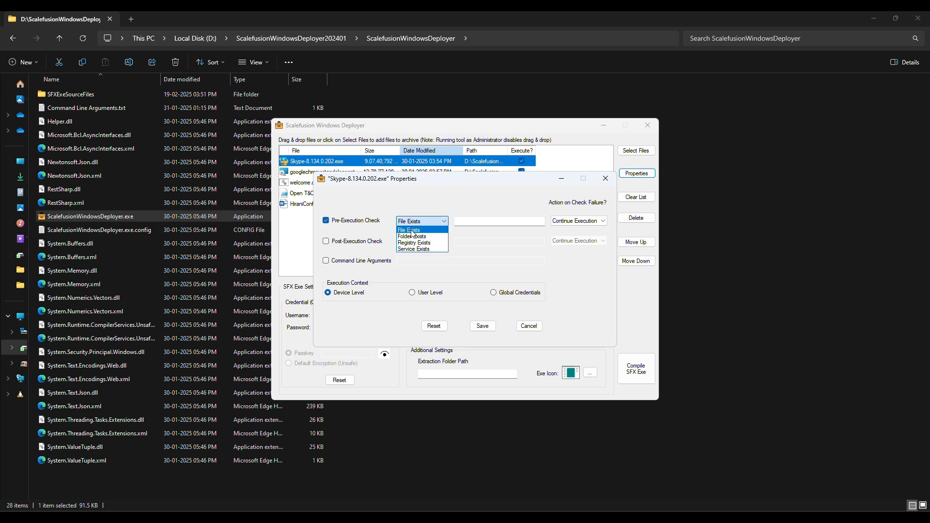
pyautogui.click(413, 231)
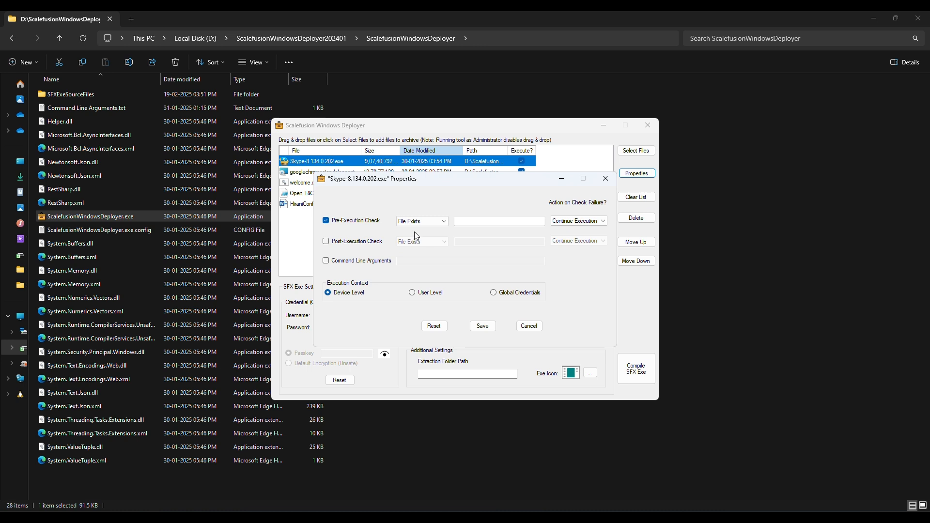
pyautogui.click(464, 224)
pyautogui.press('super+v')
pyautogui.click(502, 356)
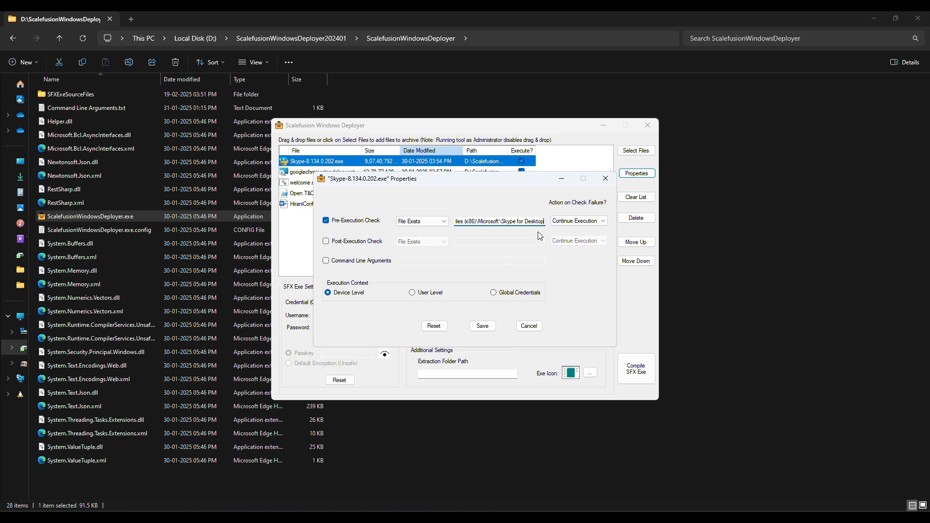
pyautogui.click(438, 222)
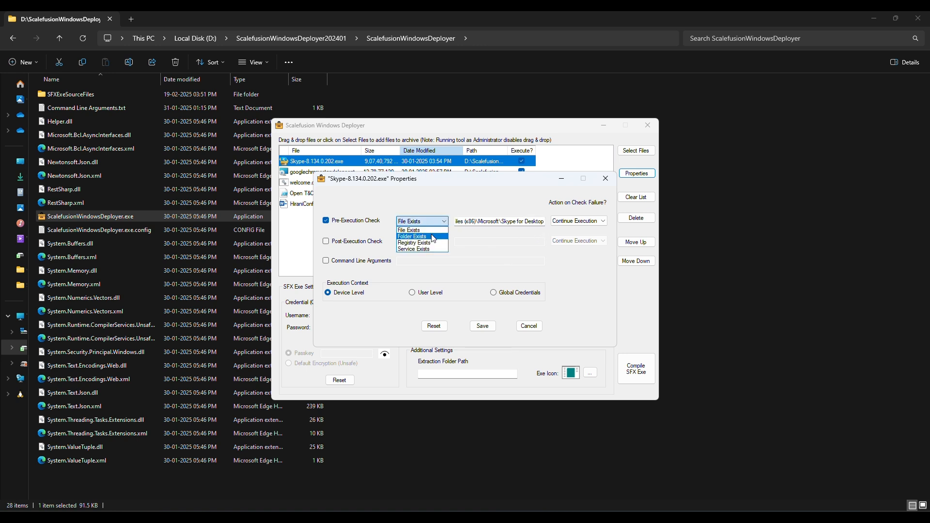
pyautogui.click(432, 237)
pyautogui.click(579, 226)
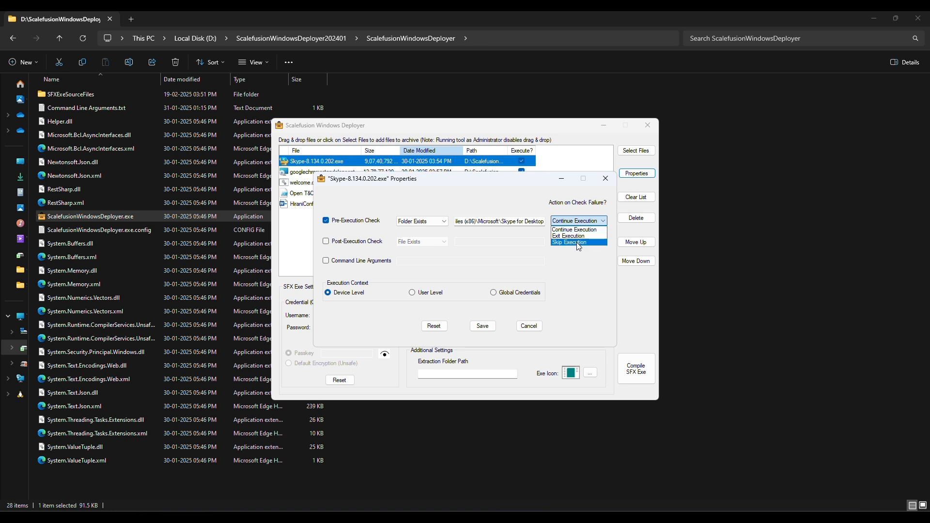
pyautogui.click(579, 242)
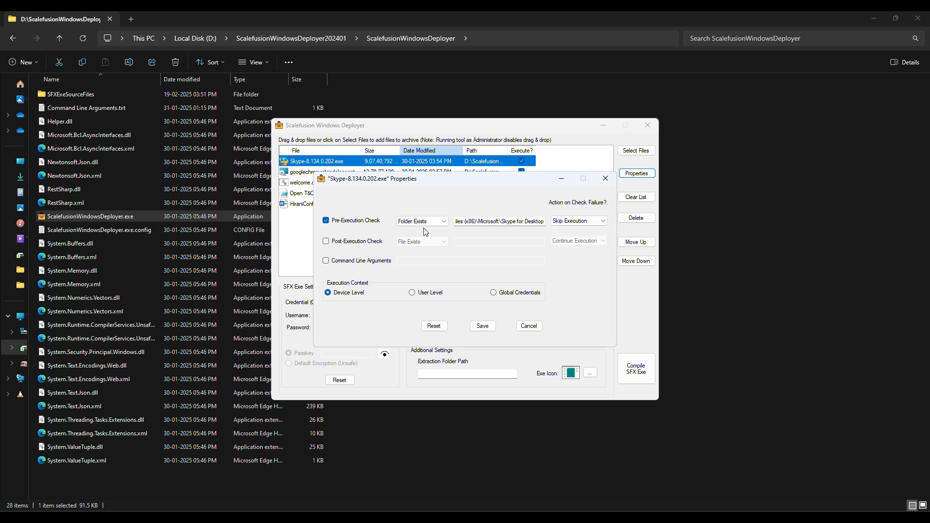
# Add a Process Exit Code 0 post-check and /SILENT arguments, then save Skype's properties.
pyautogui.click(366, 242)
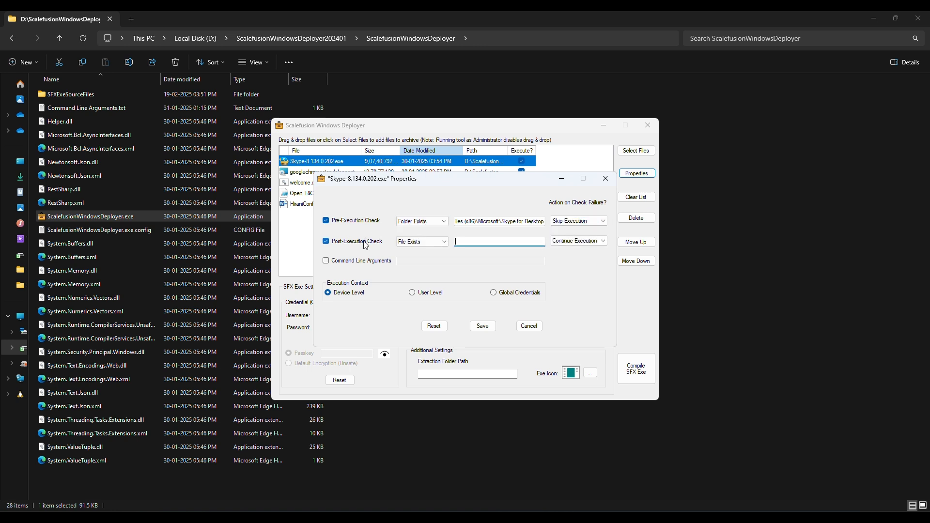
pyautogui.click(418, 245)
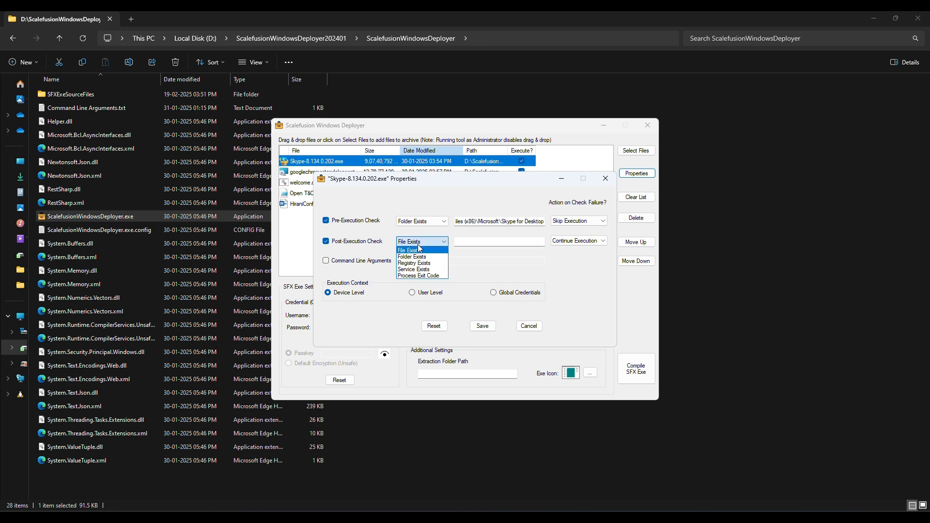
pyautogui.click(420, 277)
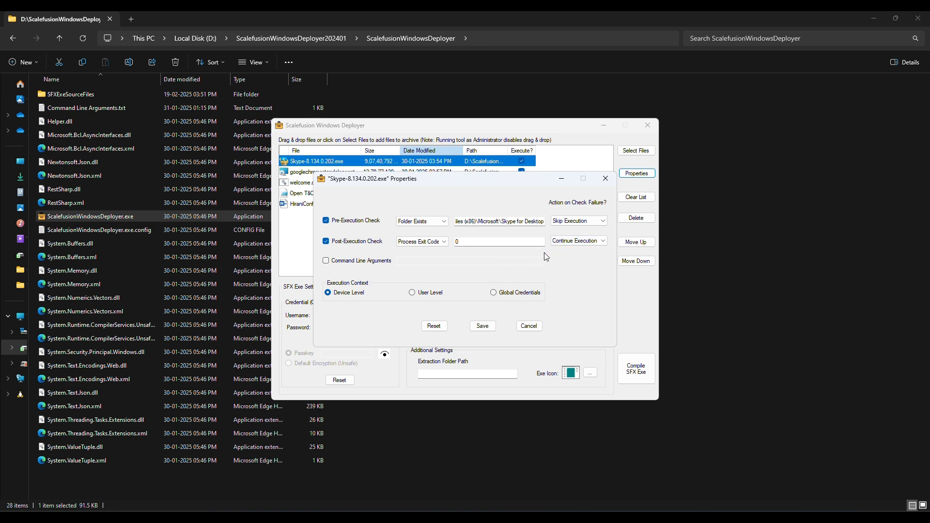
pyautogui.click(358, 262)
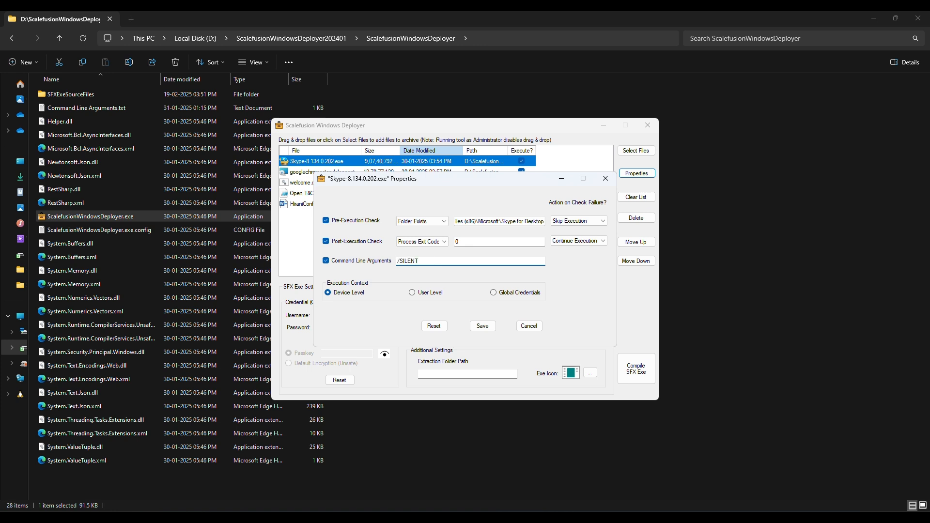
pyautogui.click(481, 327)
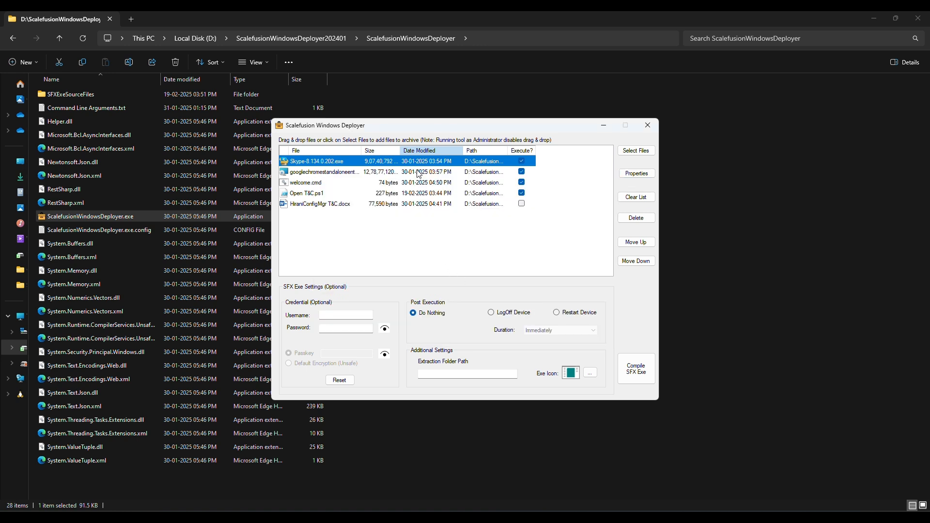
pyautogui.doubleClick(419, 174)
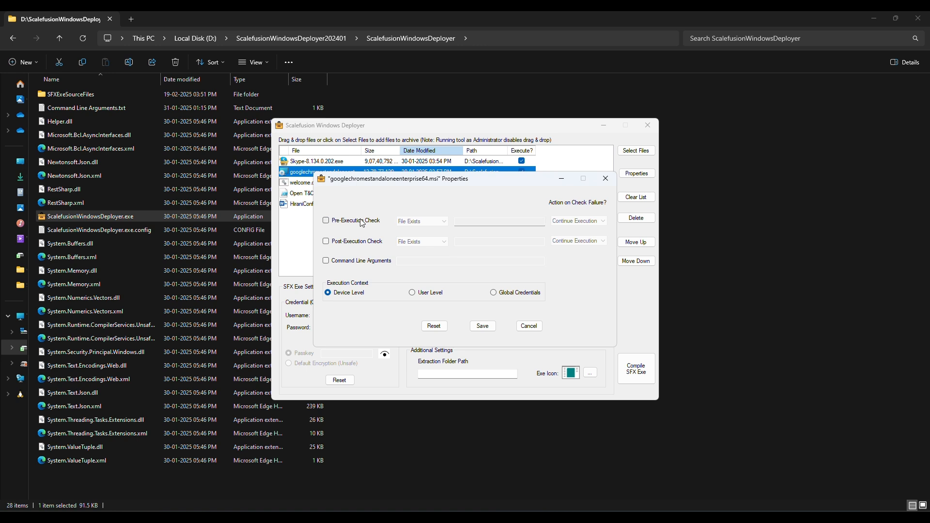
# Give Chrome a File Exists pre-check on the pasted chrome.exe path, skipping execution on failure.
pyautogui.click(361, 221)
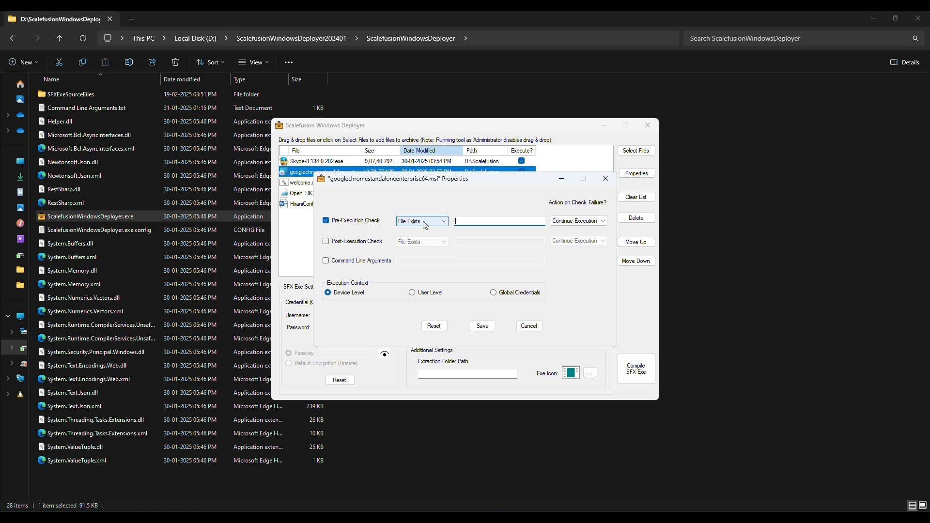
pyautogui.click(425, 223)
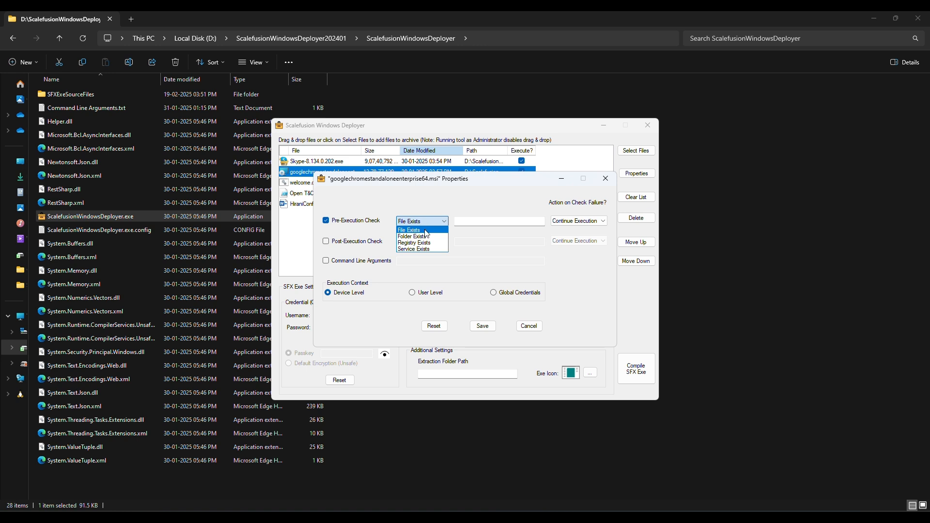
pyautogui.click(426, 230)
pyautogui.click(461, 223)
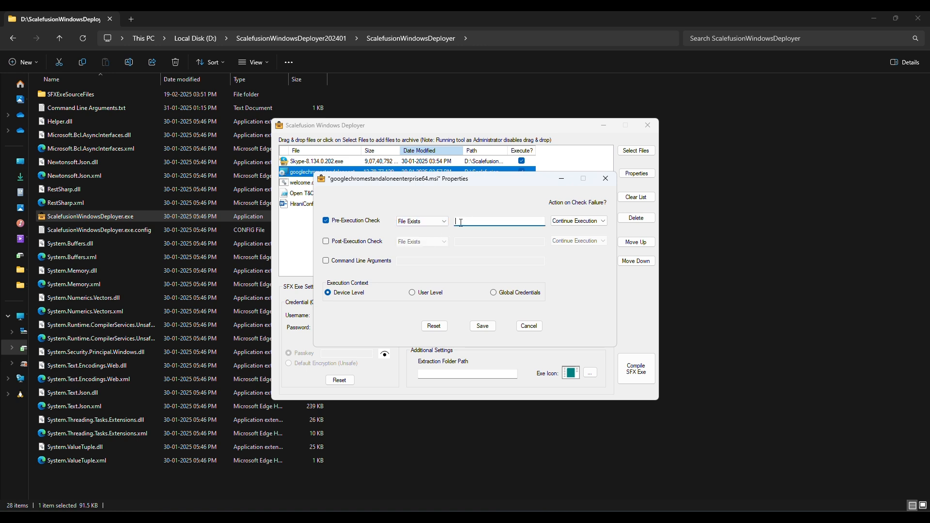
pyautogui.press('super+v')
pyautogui.click(537, 316)
pyautogui.click(567, 223)
pyautogui.click(569, 242)
# Add a Process Exit Code 0 post-check and /quiet arguments, then save Chrome's properties.
pyautogui.click(352, 242)
pyautogui.click(412, 241)
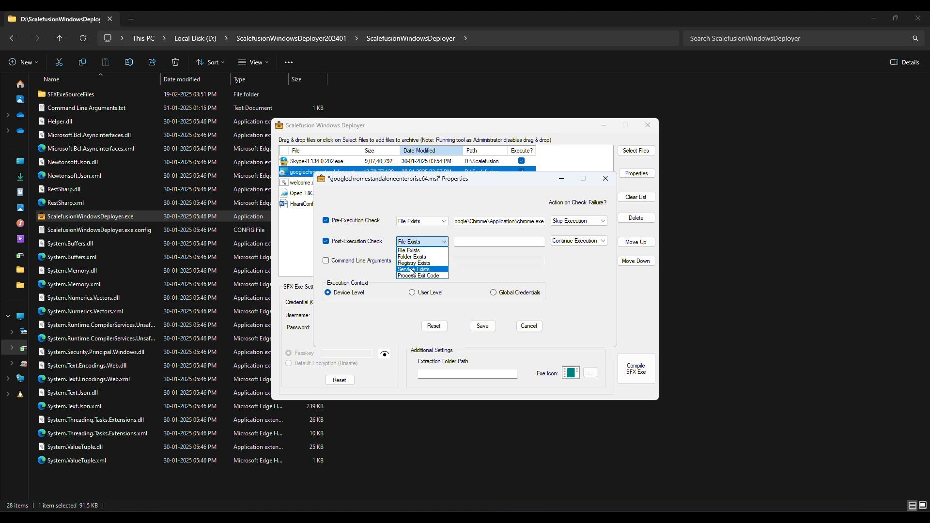
pyautogui.click(413, 275)
pyautogui.click(385, 261)
pyautogui.click(411, 262)
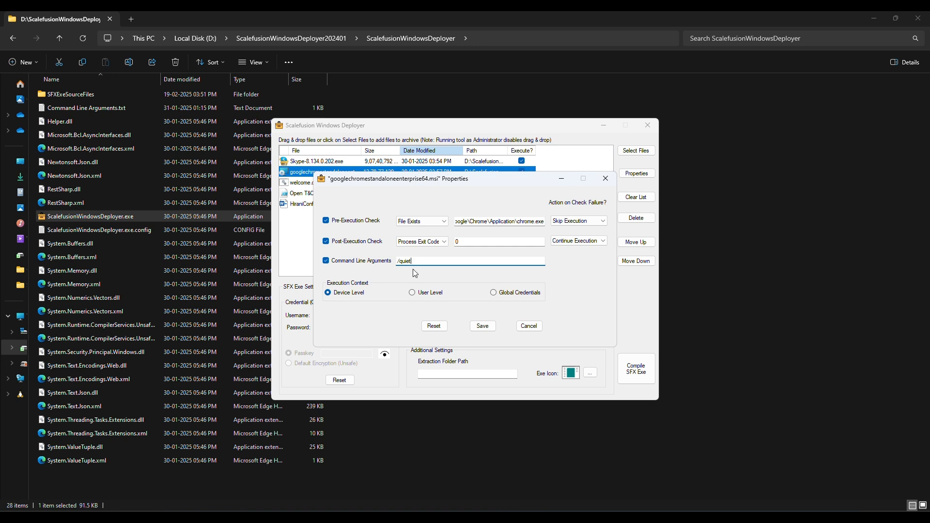
pyautogui.click(483, 325)
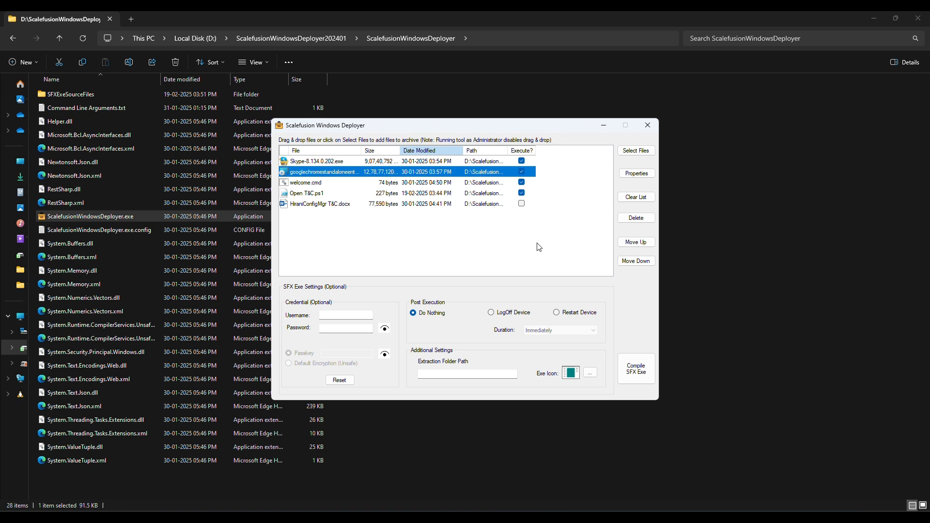
# Set icon.ico as the executable's icon and compile the self-extracting exe.
pyautogui.click(590, 373)
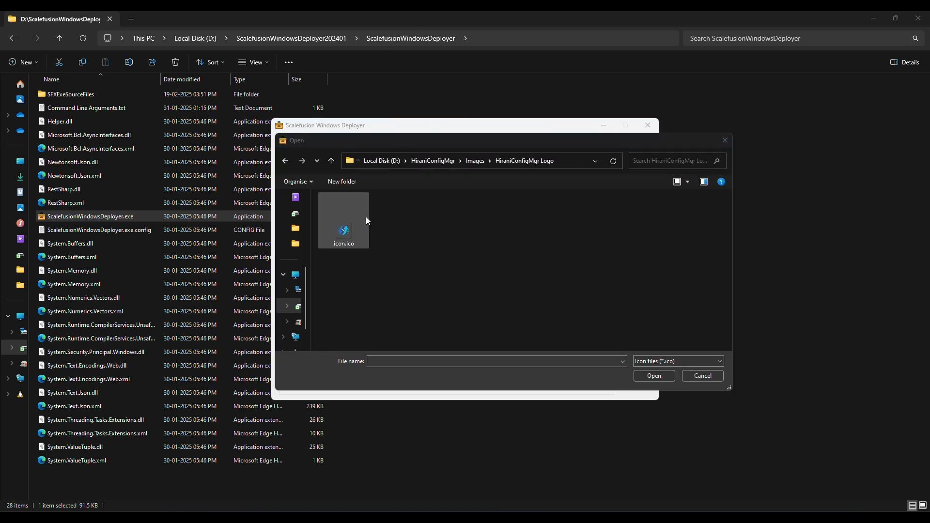
pyautogui.click(347, 237)
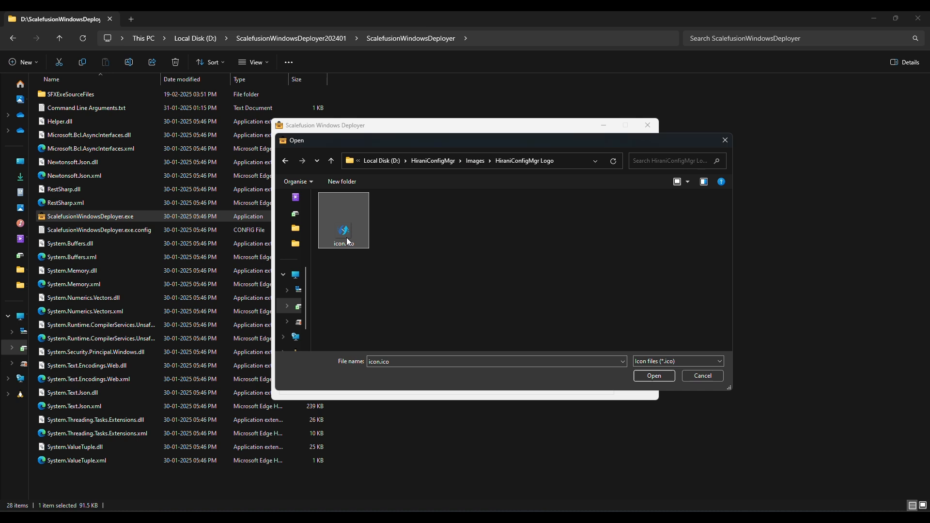
pyautogui.click(650, 377)
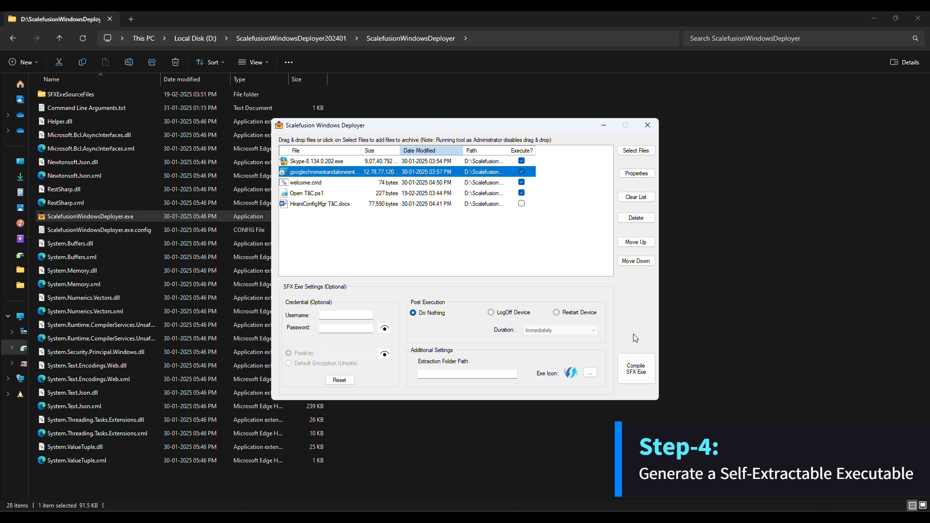
pyautogui.click(635, 367)
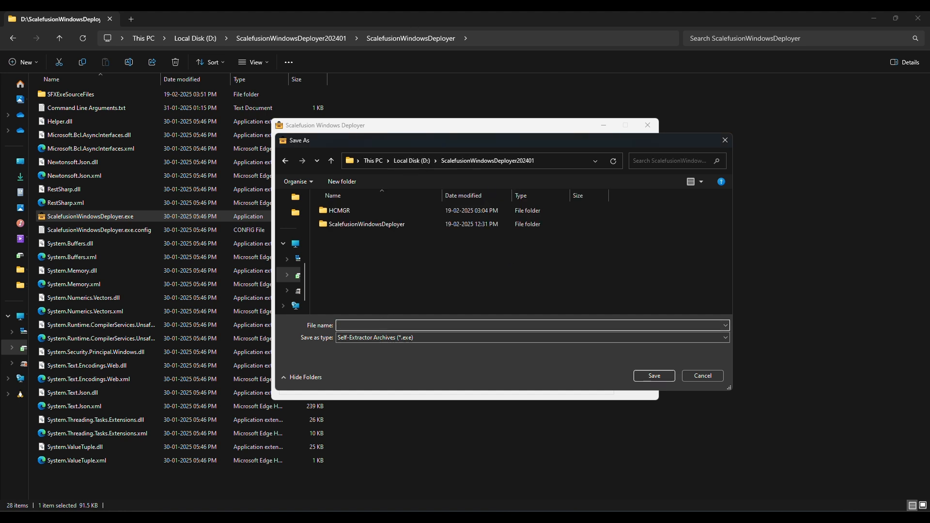
# Save the compiled exe as HCMGR Apps in ScalefusionWindowsDeployer202401 and acknowledge the success message.
pyautogui.write('HCMGR Apps')
pyautogui.click(654, 376)
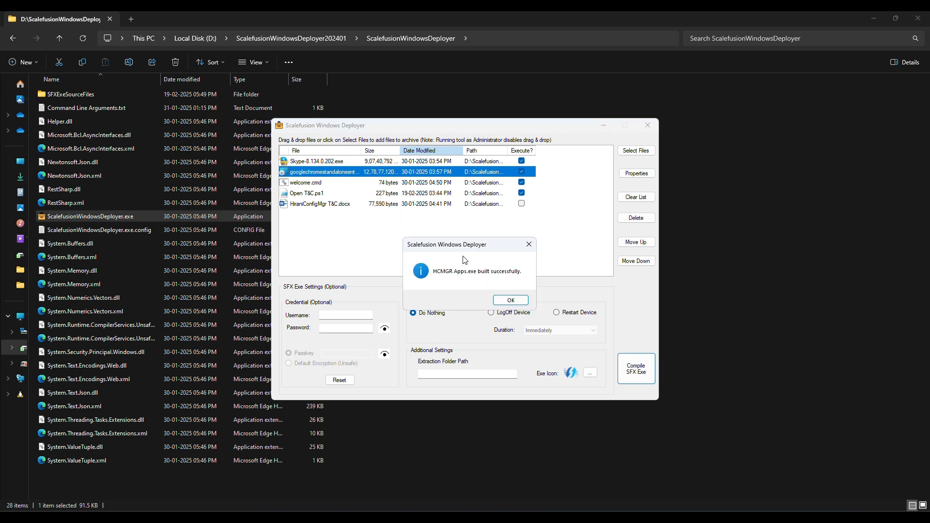
pyautogui.click(511, 300)
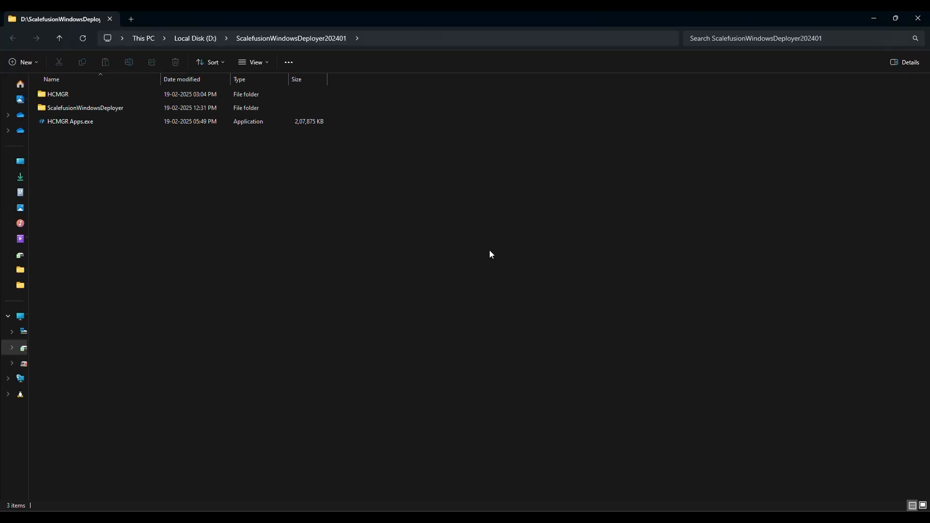
# Start a Windows EXE app upload in the Enterprise Store under Application Management.
pyautogui.click(222, 122)
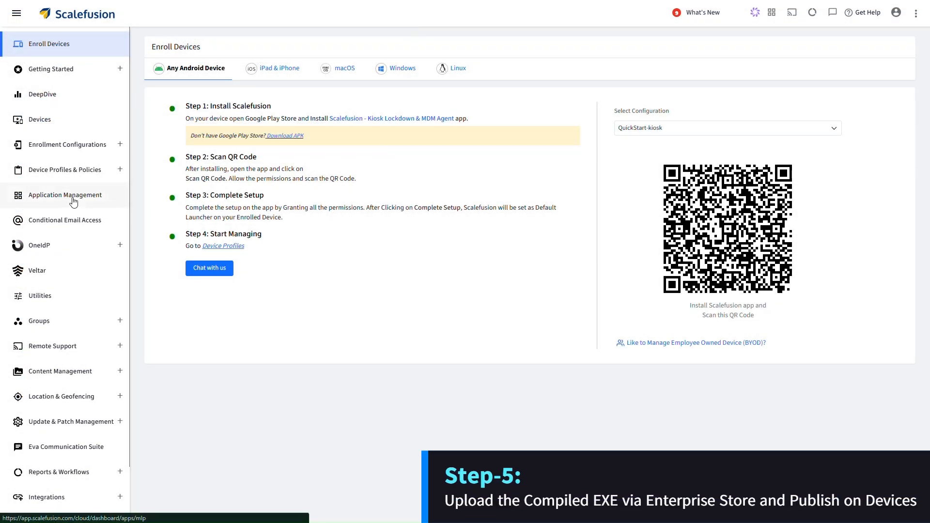
pyautogui.click(73, 198)
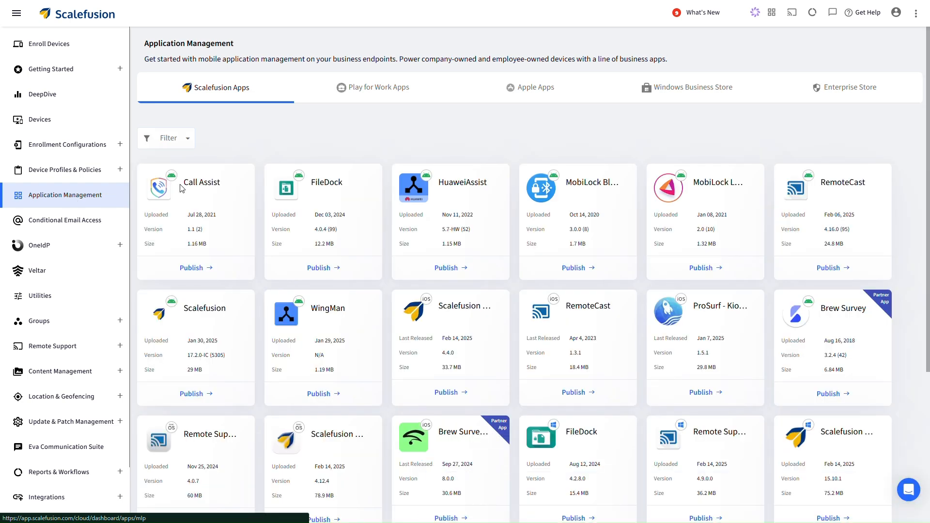
pyautogui.click(824, 97)
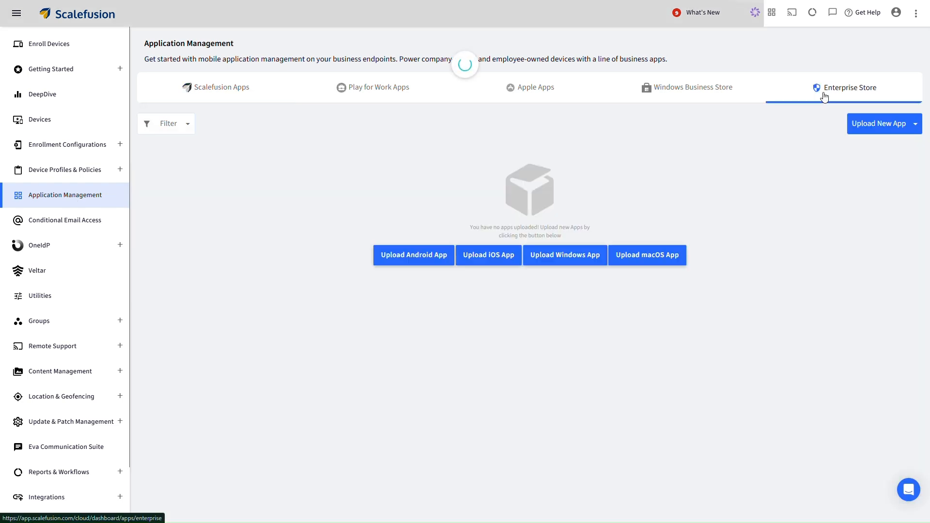
pyautogui.click(883, 124)
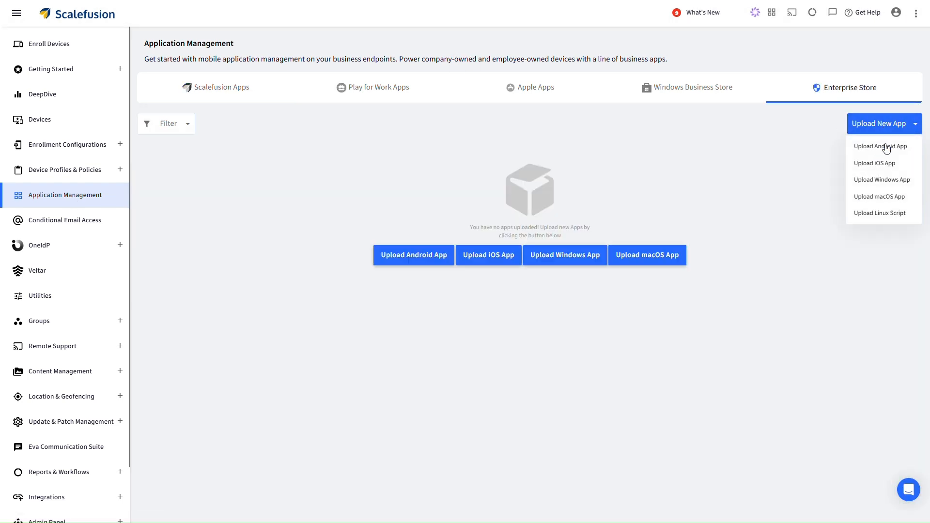
pyautogui.click(887, 179)
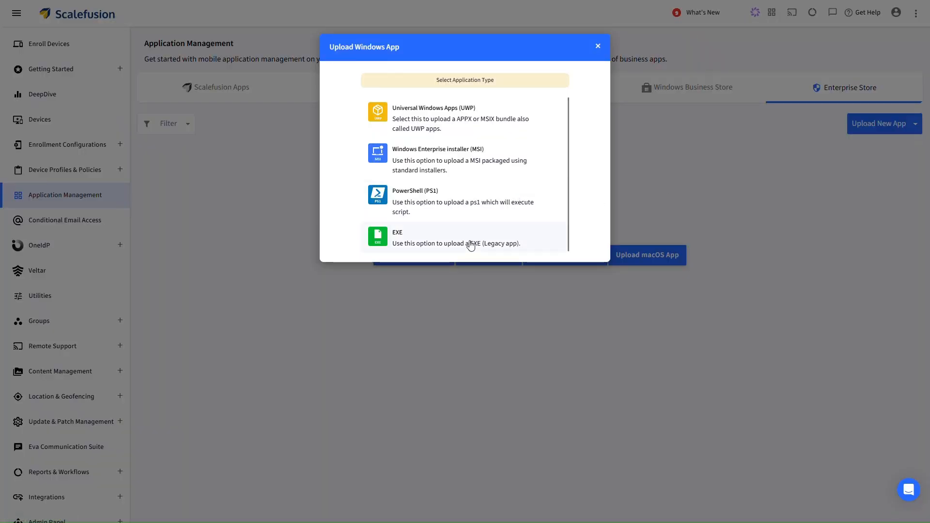
pyautogui.click(471, 246)
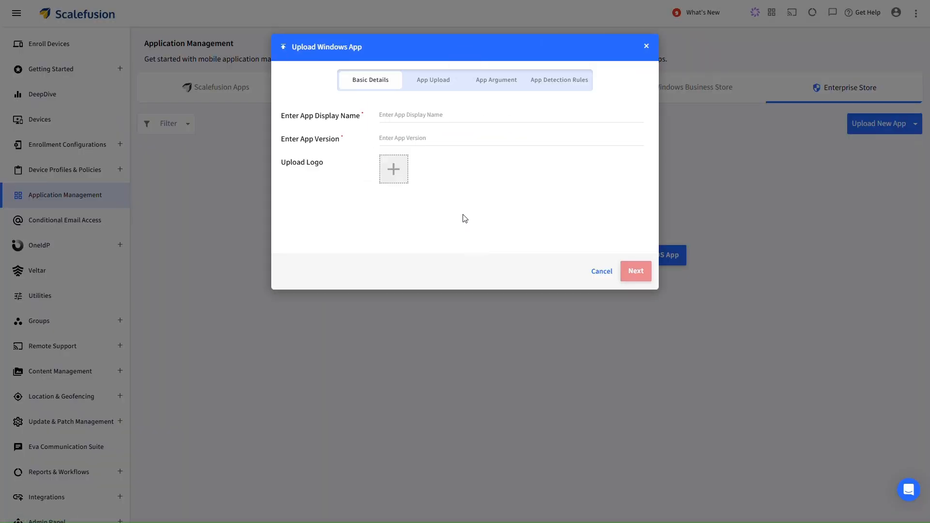
# Enter display name HCMGR Apps, version v1.0, and icon.png as the app logo.
pyautogui.click(427, 117)
pyautogui.write('HCMG')
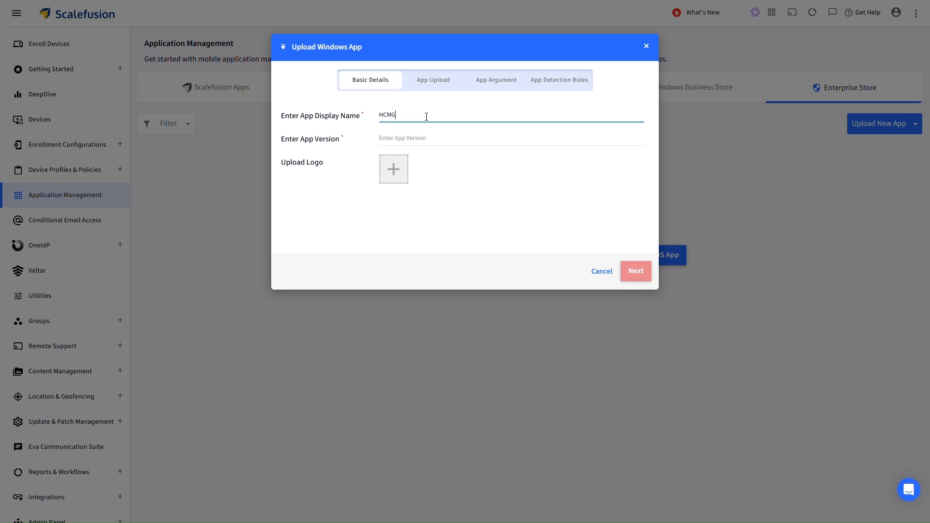
pyautogui.write('R Apps')
pyautogui.click(436, 142)
pyautogui.write('v1.0')
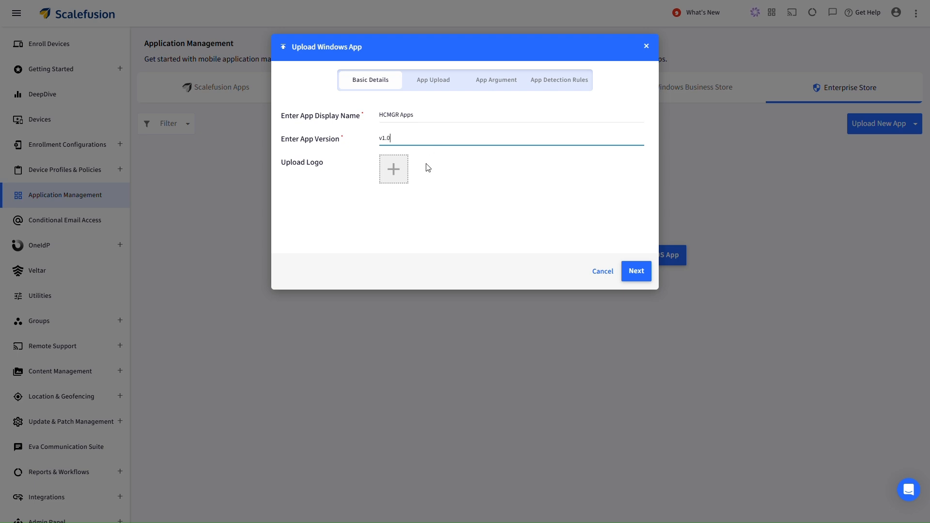
pyautogui.click(395, 172)
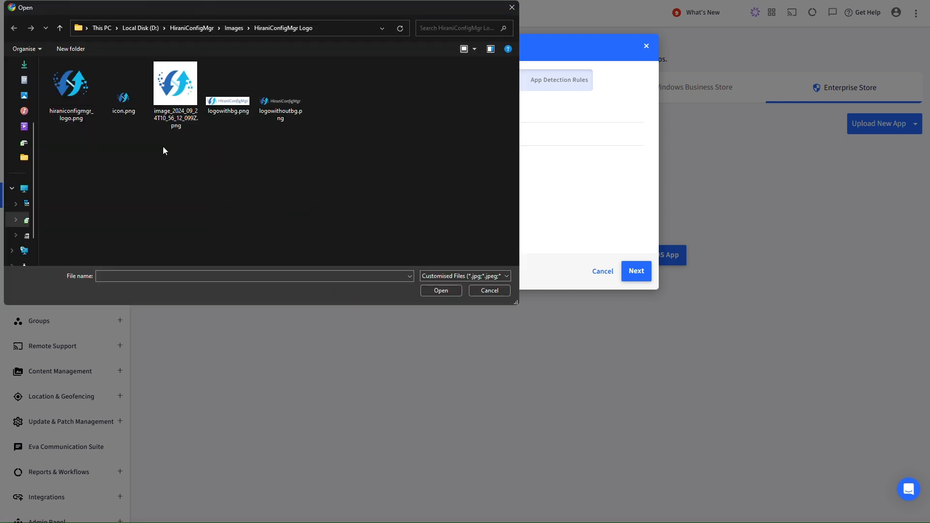
pyautogui.click(130, 101)
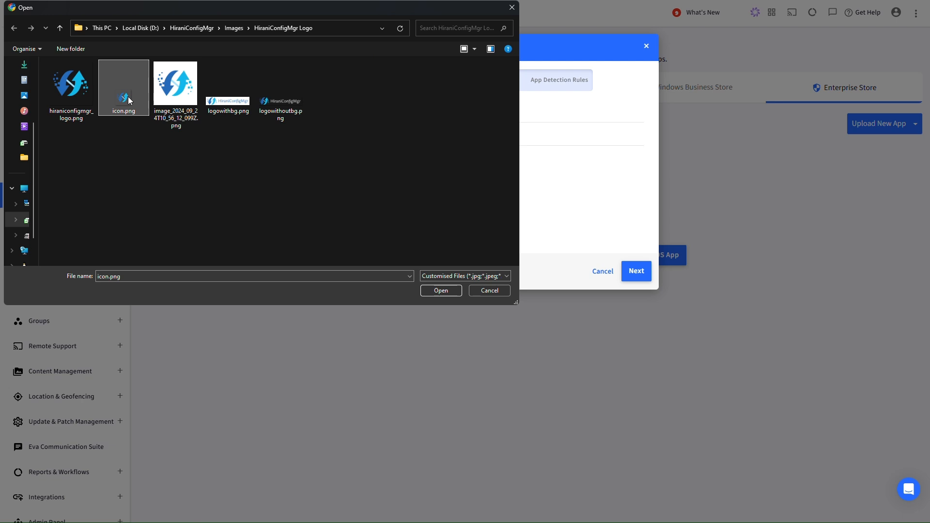
pyautogui.click(451, 291)
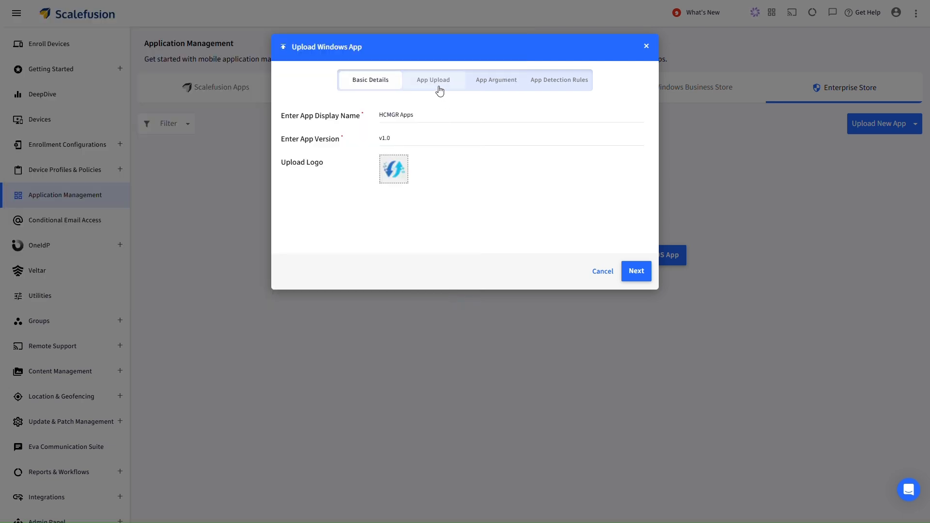
# Attach HCMGR Apps.exe as the same app for 64 & 32 bit and continue to App Argument.
pyautogui.click(630, 271)
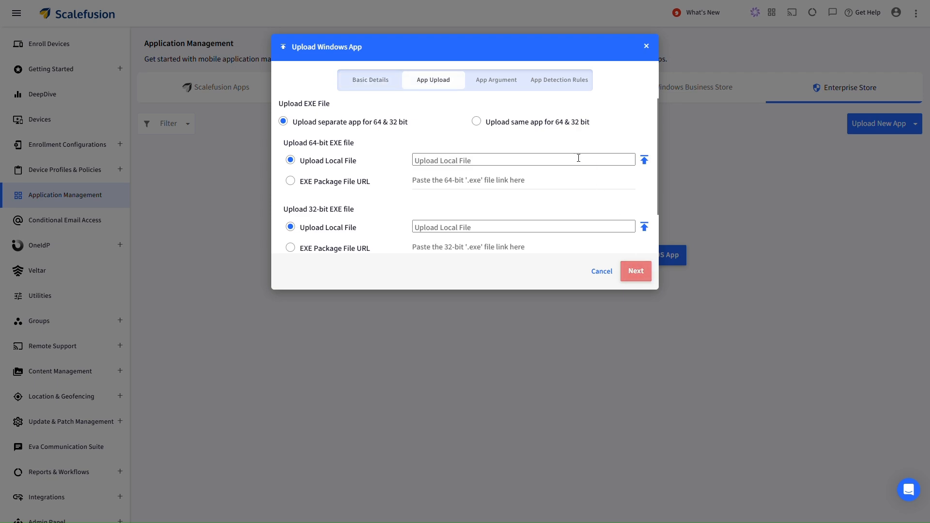
pyautogui.click(522, 127)
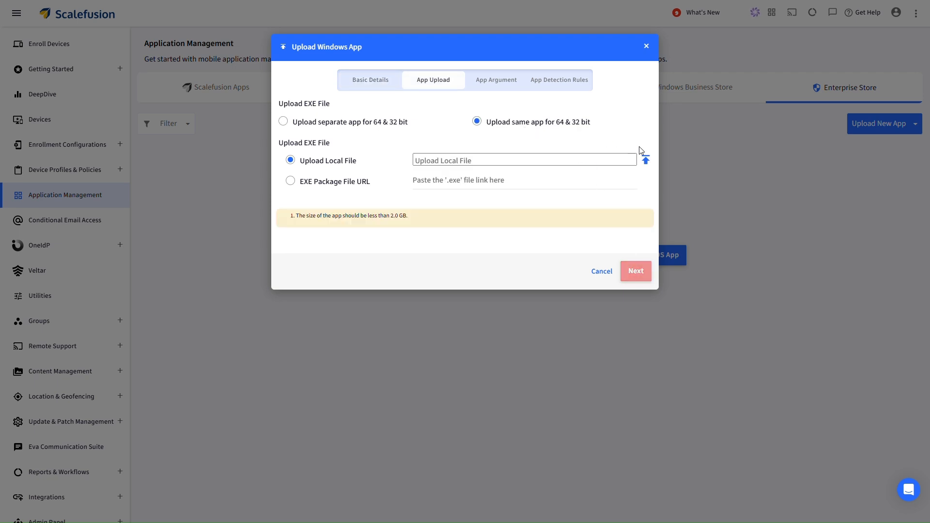
pyautogui.click(647, 162)
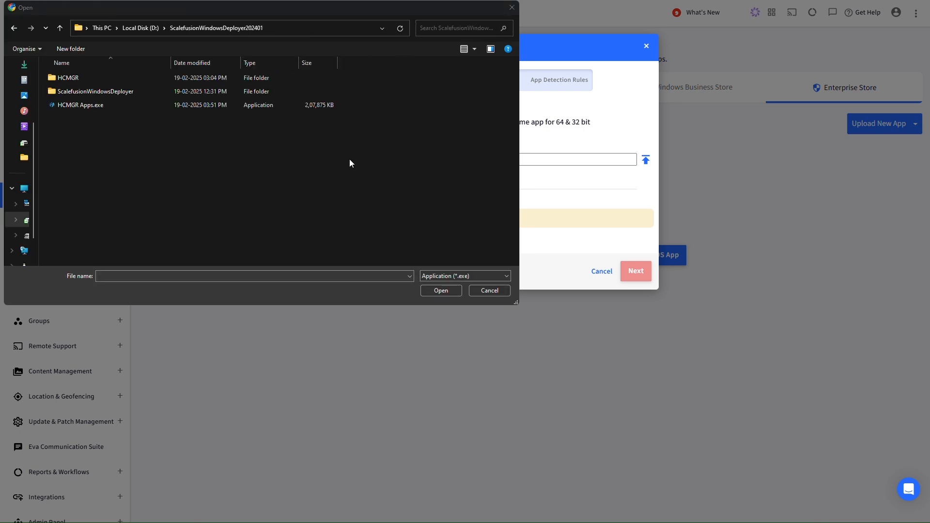
pyautogui.click(202, 105)
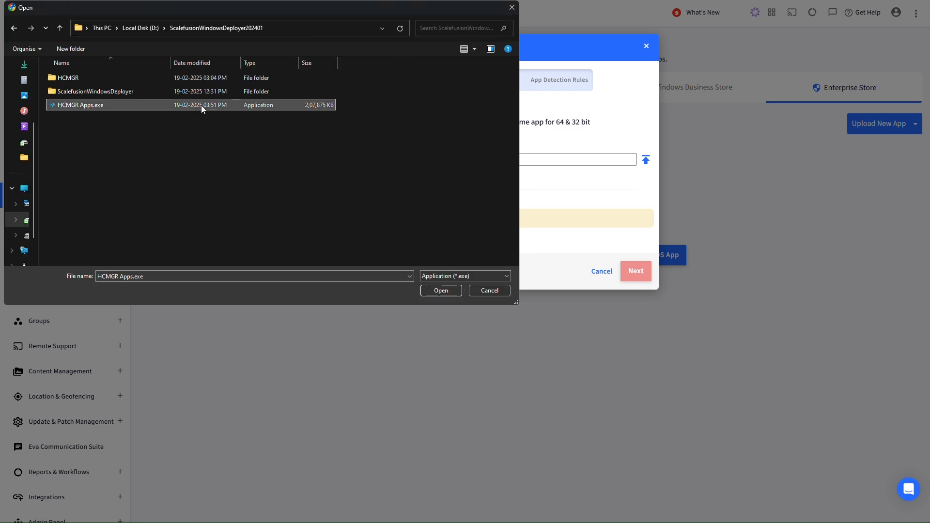
pyautogui.click(438, 288)
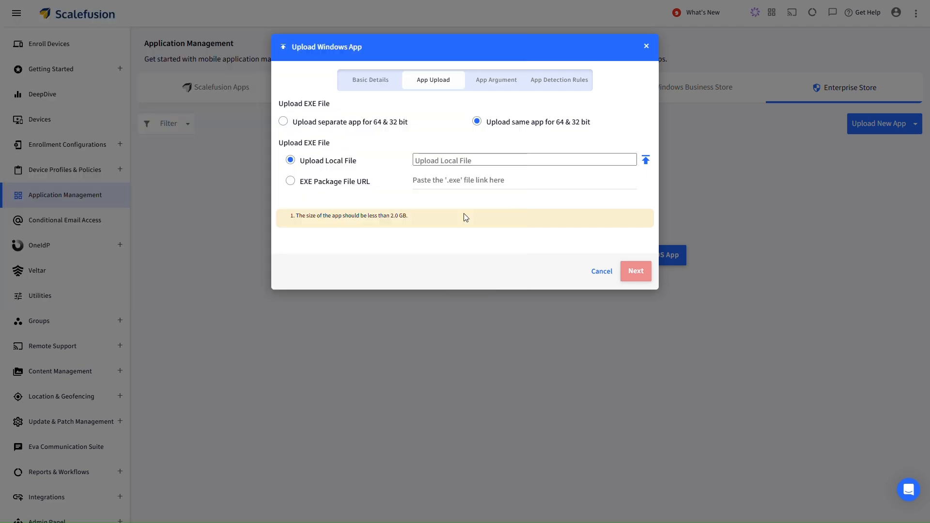
pyautogui.click(636, 271)
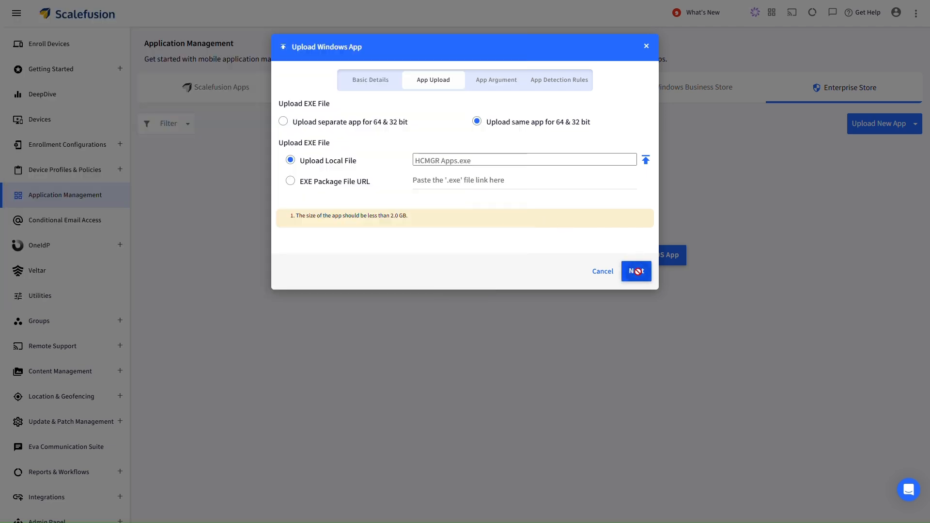
pyautogui.click(465, 109)
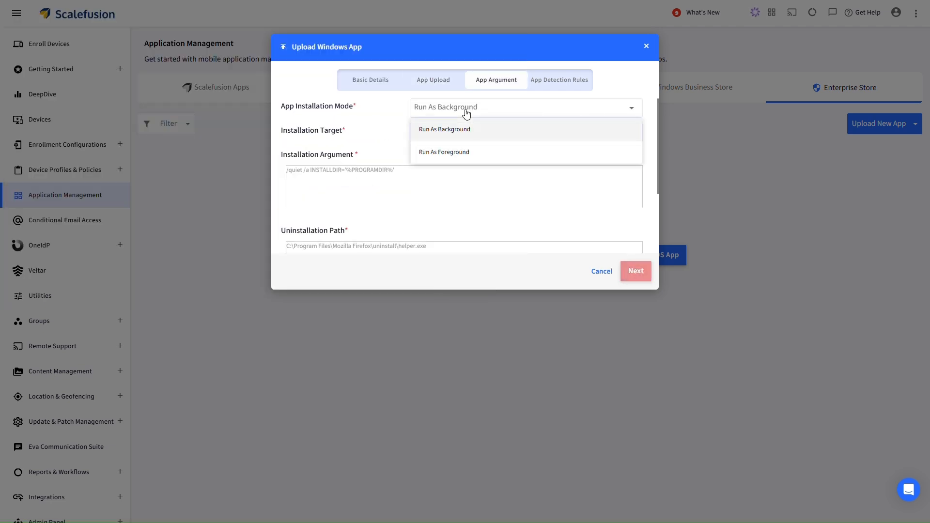
# Choose Run As Background installation at Device Level and enter the installation argument.
pyautogui.click(468, 131)
pyautogui.click(467, 131)
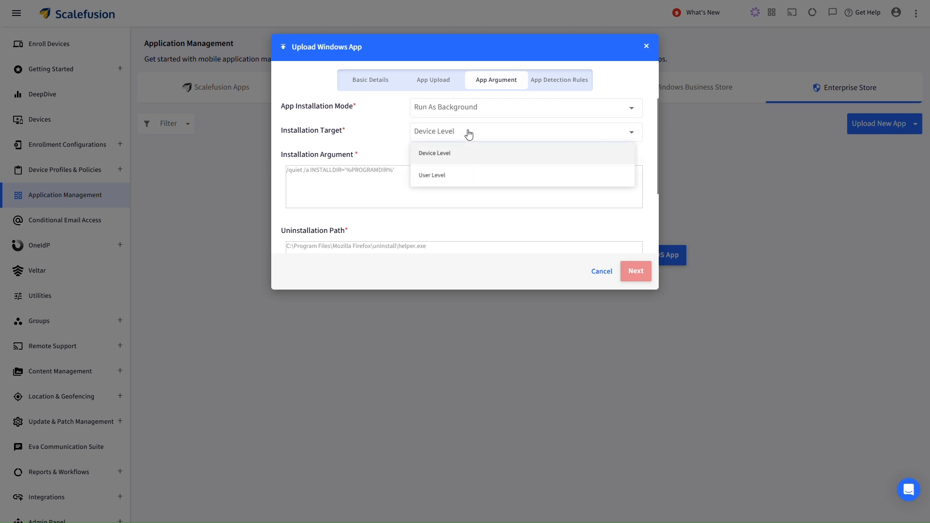
pyautogui.click(457, 157)
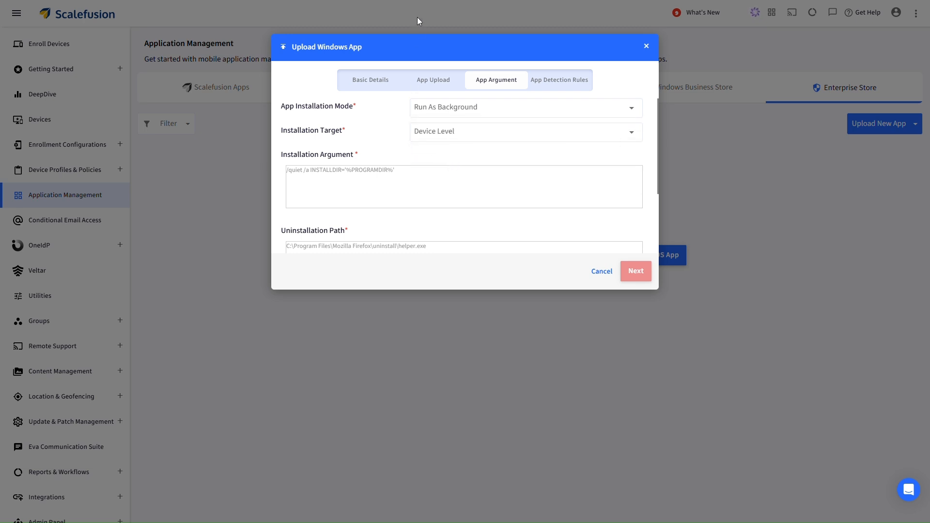
pyautogui.click(391, 169)
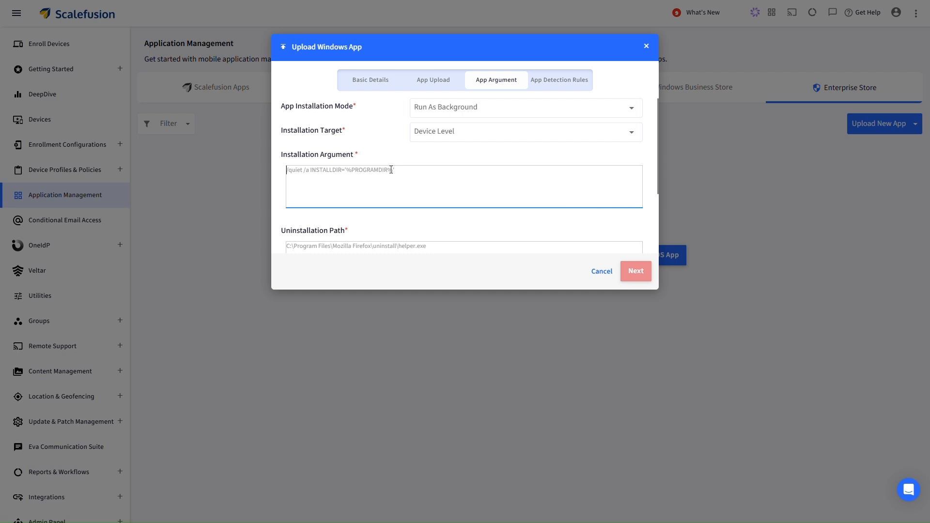
pyautogui.write('/SILENT')
pyautogui.scroll(-2, 391, 169)
# Set the uninstall path to Skype's unins000.exe with /uninstall, then continue to detection rules.
pyautogui.click(389, 167)
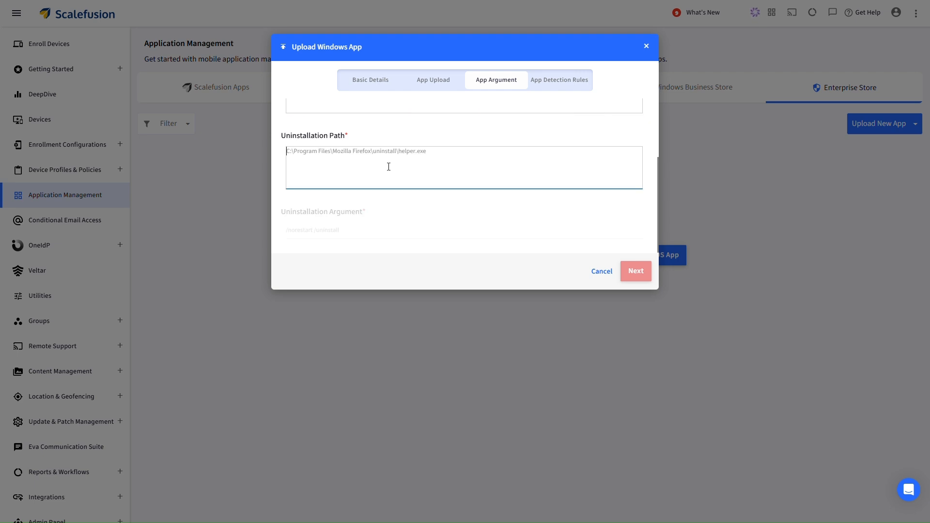
pyautogui.press('super+v')
pyautogui.click(382, 240)
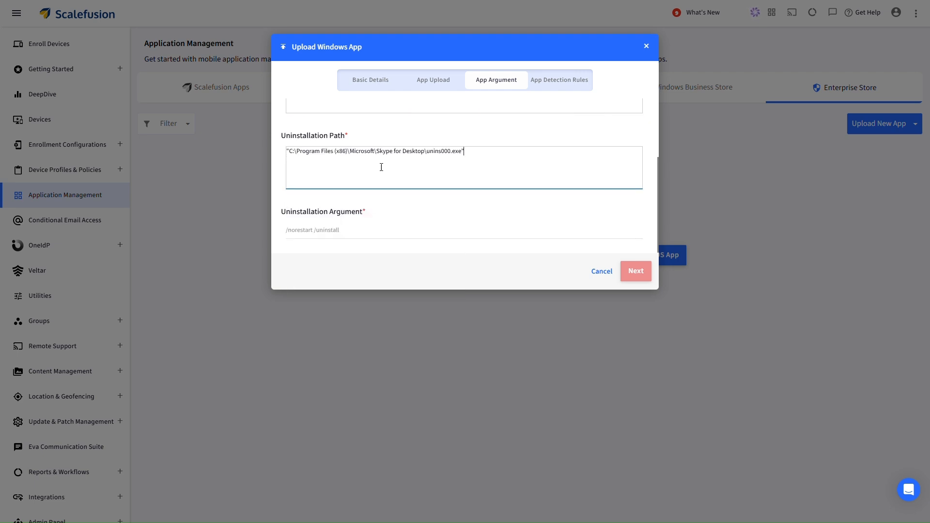
pyautogui.click(357, 226)
pyautogui.write('/')
pyautogui.press('Down')
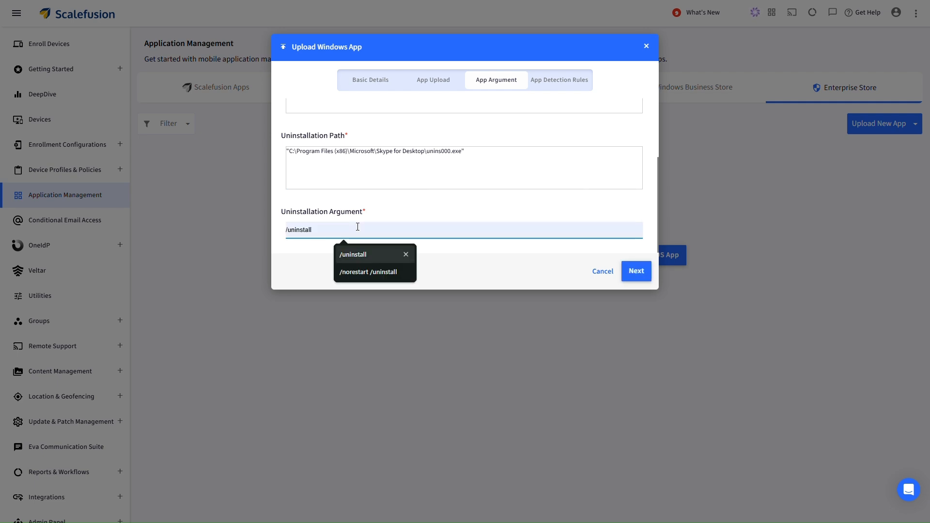
pyautogui.press('Return')
pyautogui.click(376, 214)
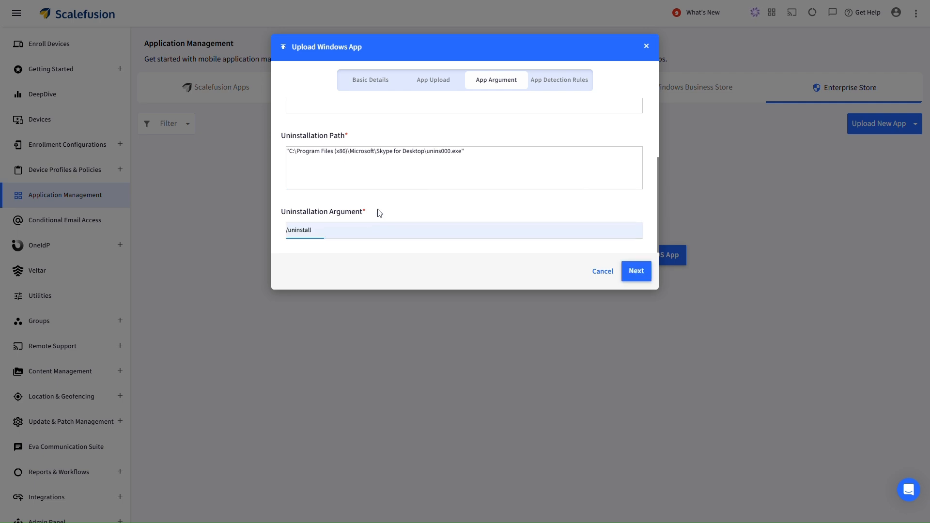
pyautogui.click(639, 272)
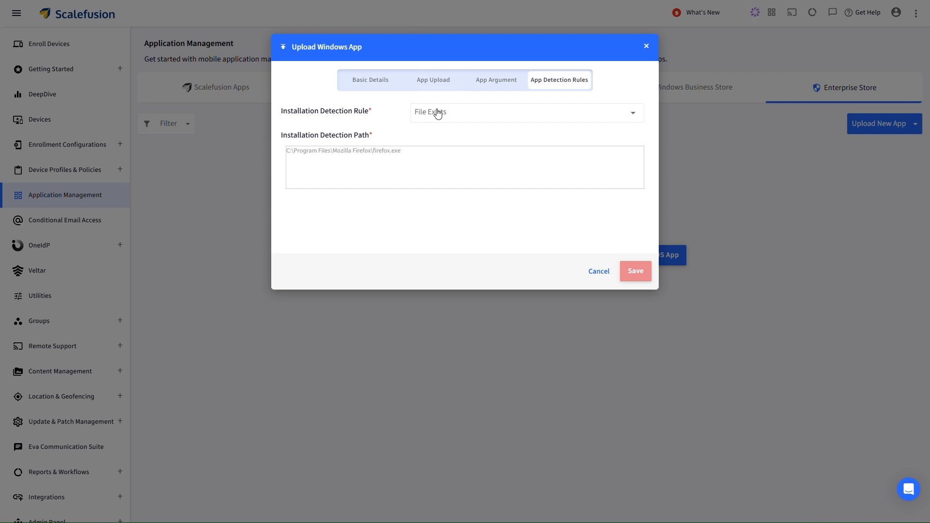
# Use a Folder Exists detection rule with the pasted Skype for Desktop folder path, then save HCMGR Apps.
pyautogui.click(424, 120)
pyautogui.click(427, 156)
pyautogui.click(427, 155)
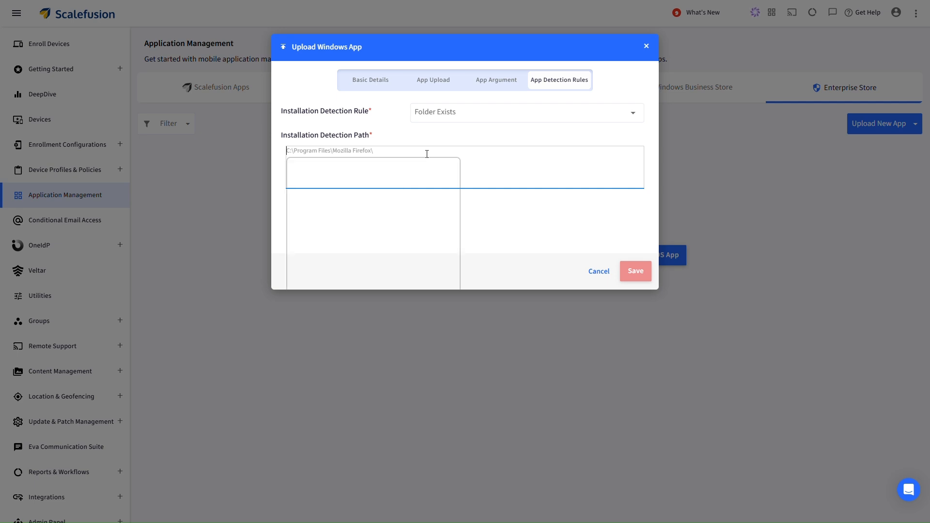
pyautogui.press('super+v')
pyautogui.click(374, 250)
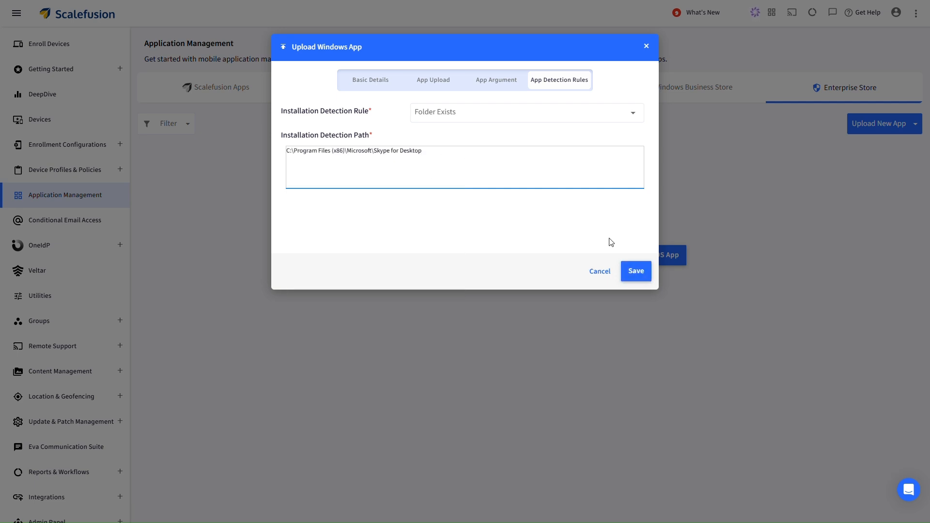
pyautogui.click(636, 272)
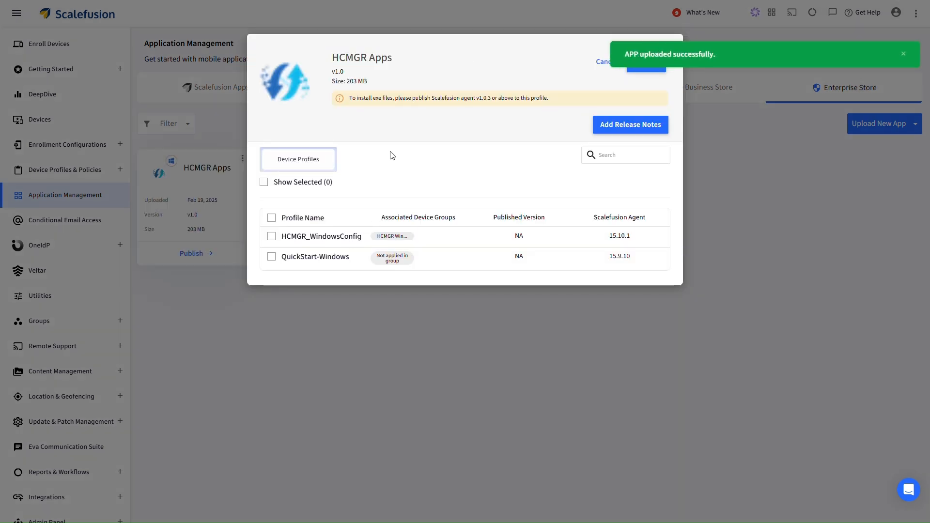
# Publish HCMGR Apps to the HCMGR_WindowsConfig profile and bring up the app card's more-options menu.
pyautogui.click(333, 236)
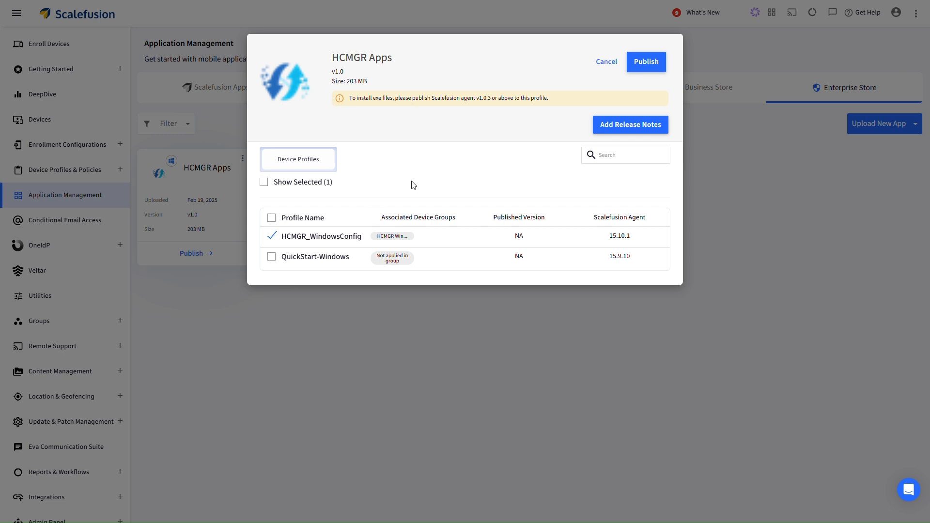
pyautogui.click(647, 63)
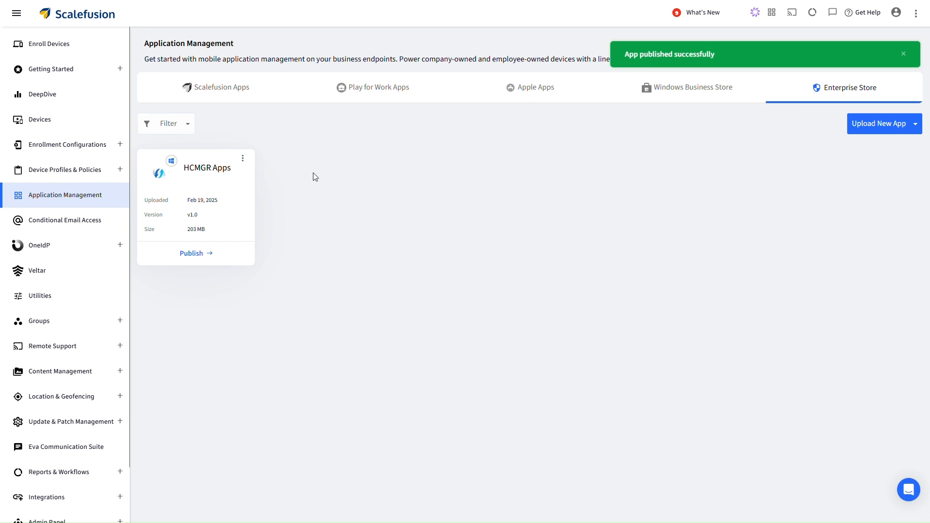
pyautogui.click(243, 159)
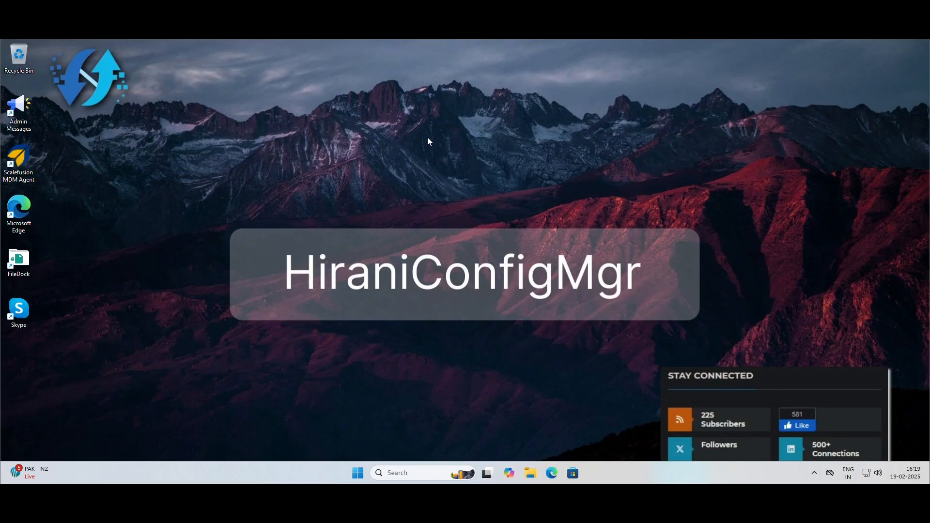
pyautogui.rightClick(428, 141)
pyautogui.click(454, 200)
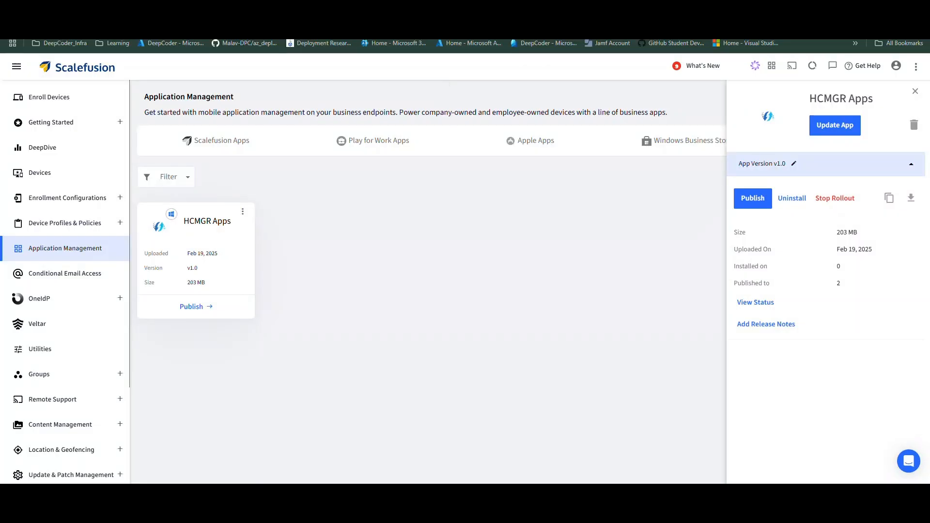
# View HCMGR Apps' install status and highlight Test-PC2's Installed v1.0 entry; Test-PC1 shows Published.
pyautogui.click(743, 307)
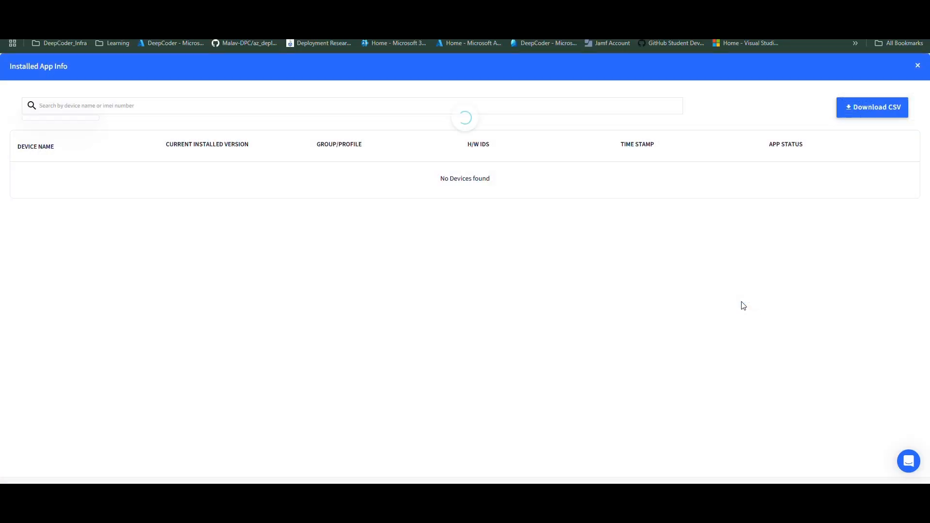
pyautogui.moveTo(793, 172); pyautogui.dragTo(766, 173)
pyautogui.click(766, 173)
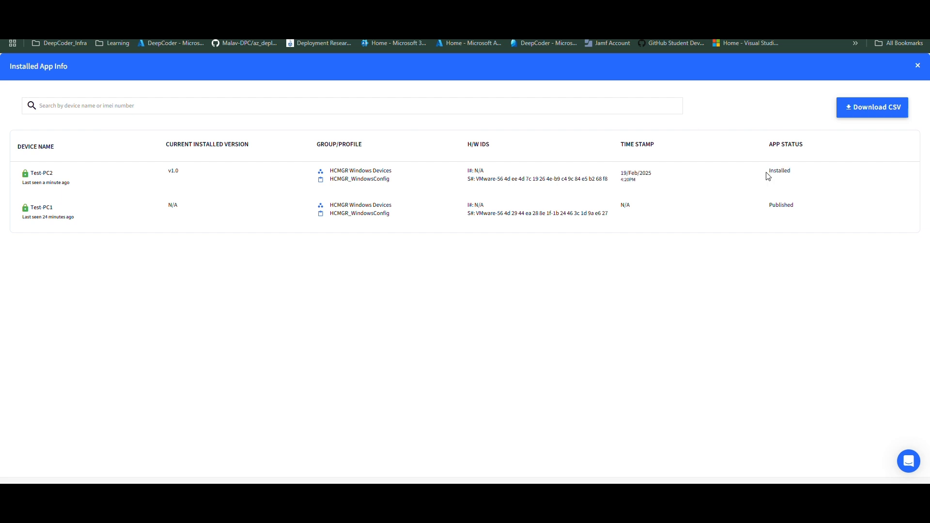